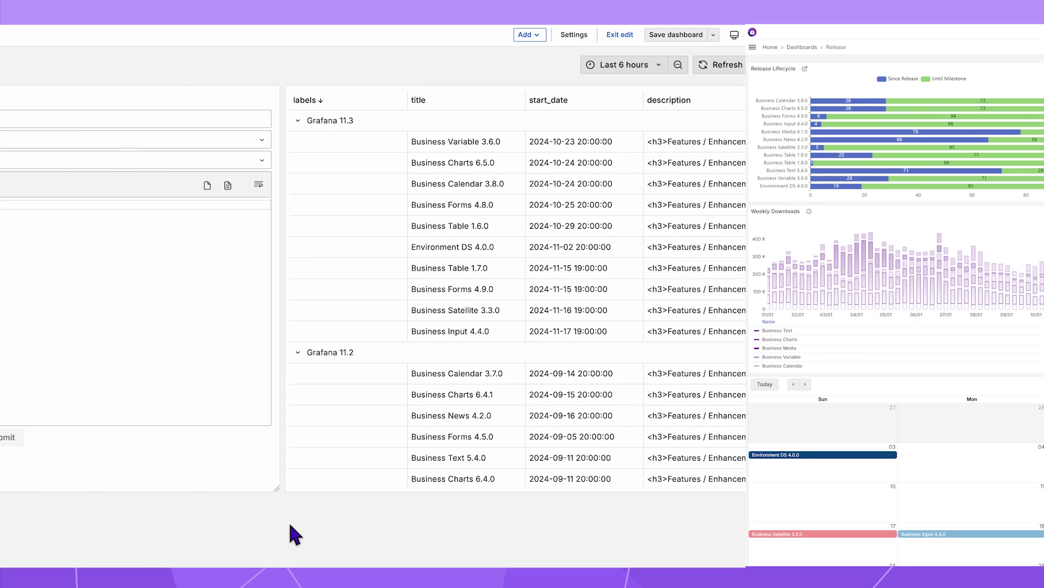
Step: Enter the release title Business Forms 5.0.0 for Grafana 11.3 and the Business Forms plugin
click(143, 120)
text(Business Forms 5.0.0)
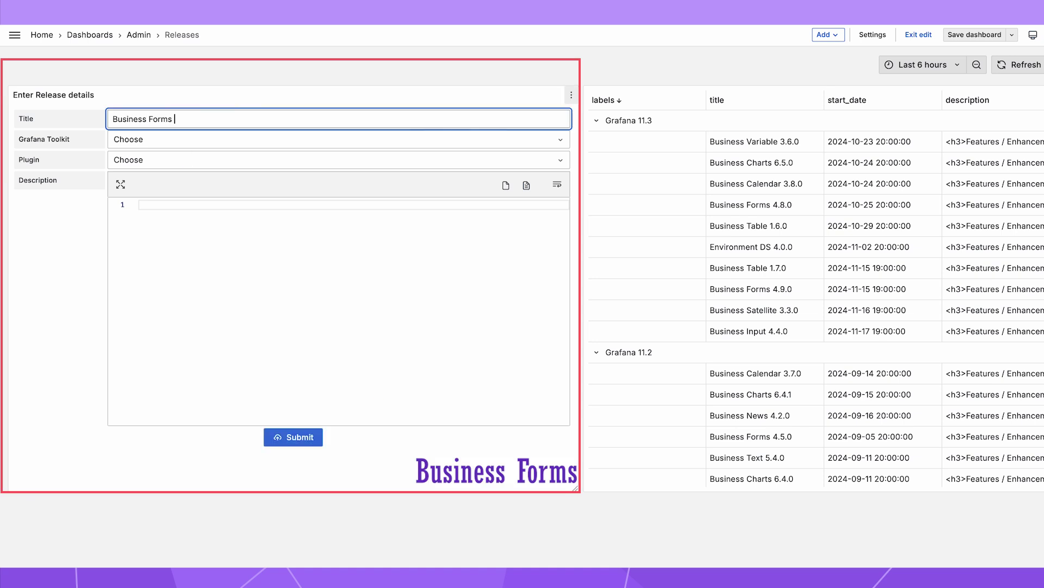
click(544, 140)
scroll(557, 190, down, 3)
click(557, 182)
click(559, 158)
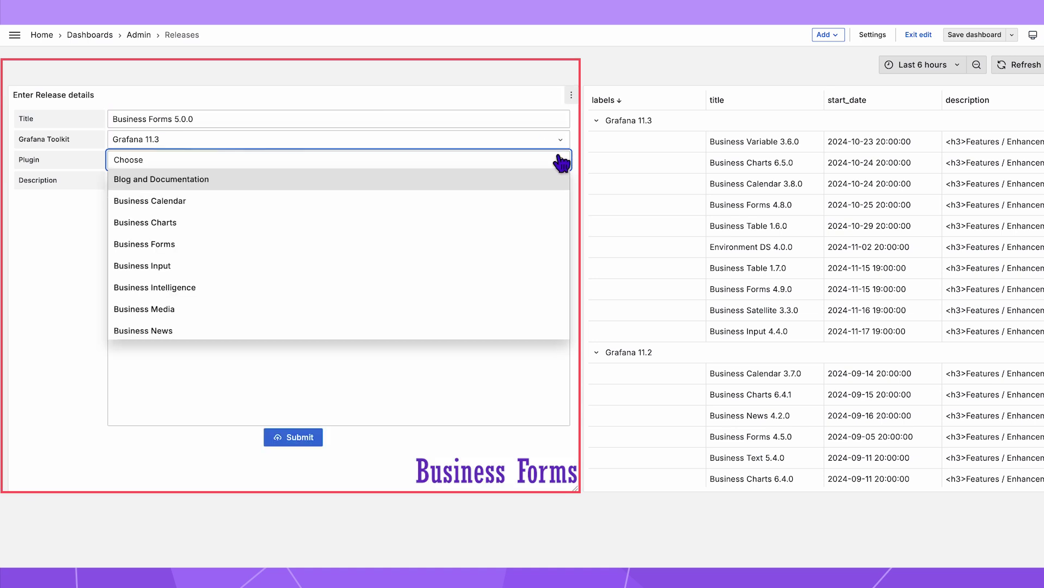
click(559, 252)
Step: Add the '<h3>Features/Enhancements</h3>' description, then submit and confirm the new release
click(187, 205)
text(<h3>Features/Enhancements</h3>)
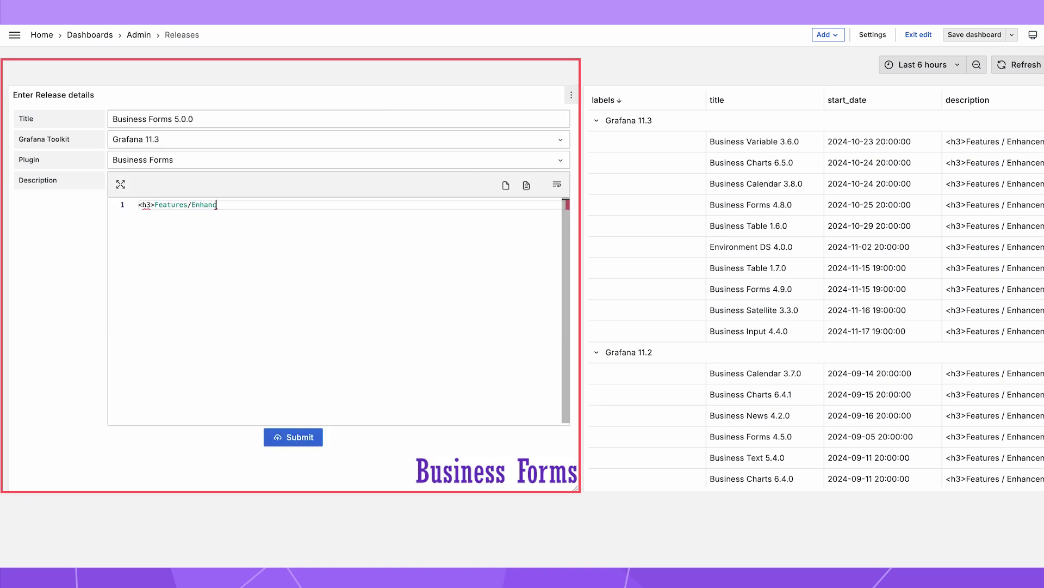
click(293, 436)
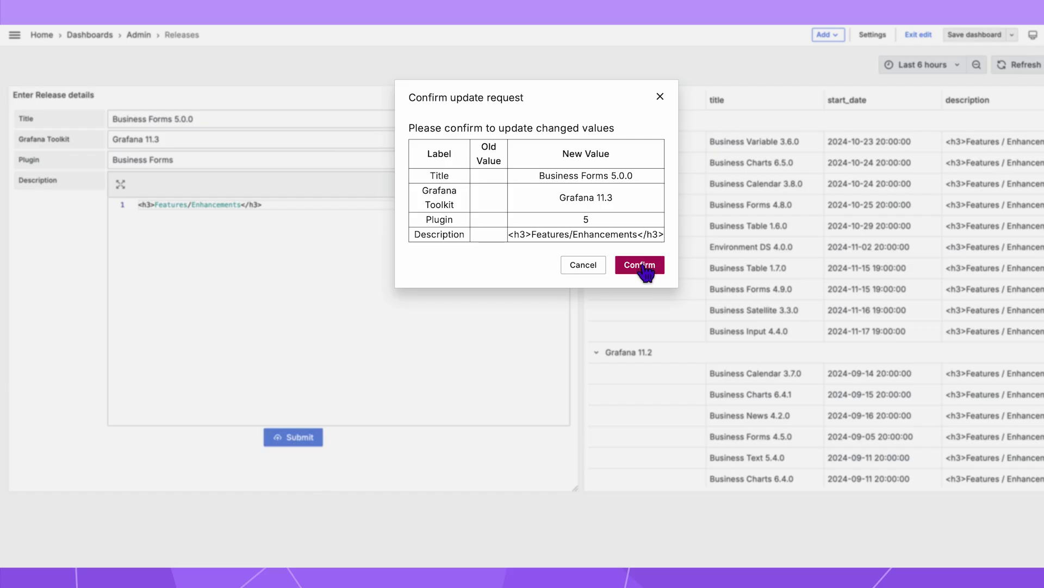
click(642, 265)
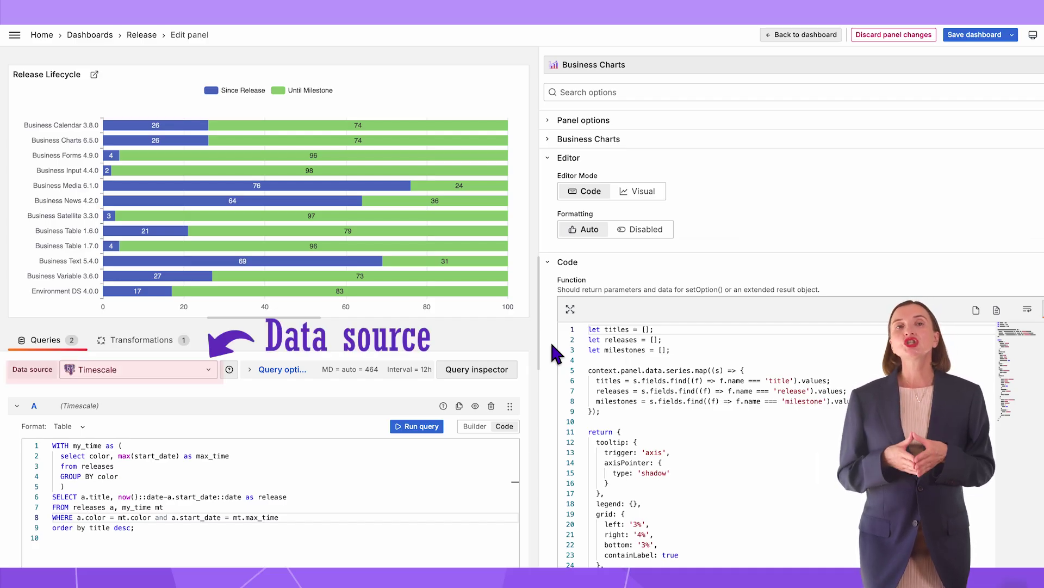
Step: Show the Release Lifecycle query's Data source list and scroll through the available sources
click(208, 369)
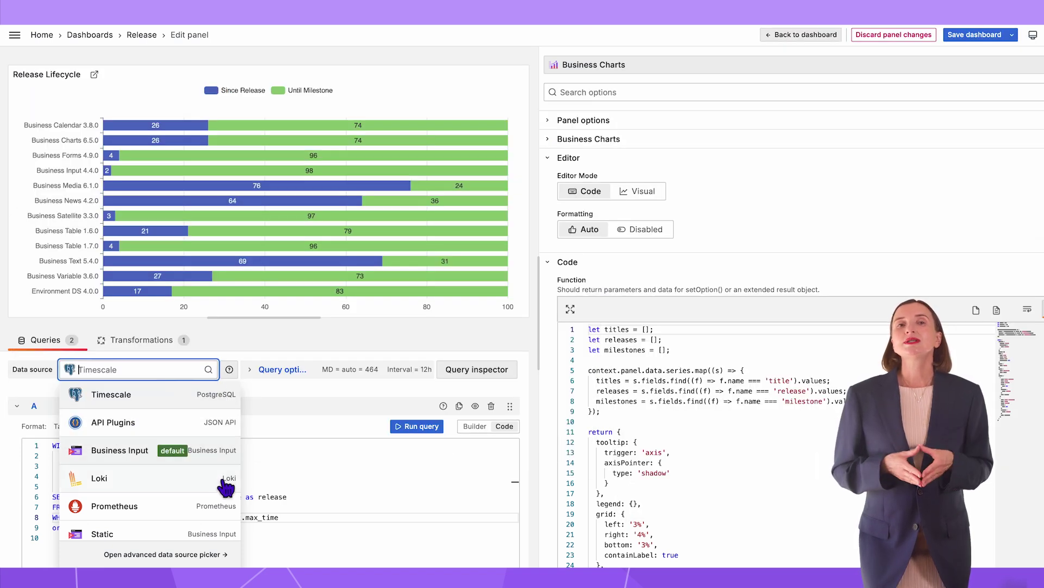
scroll(225, 492, down, 3)
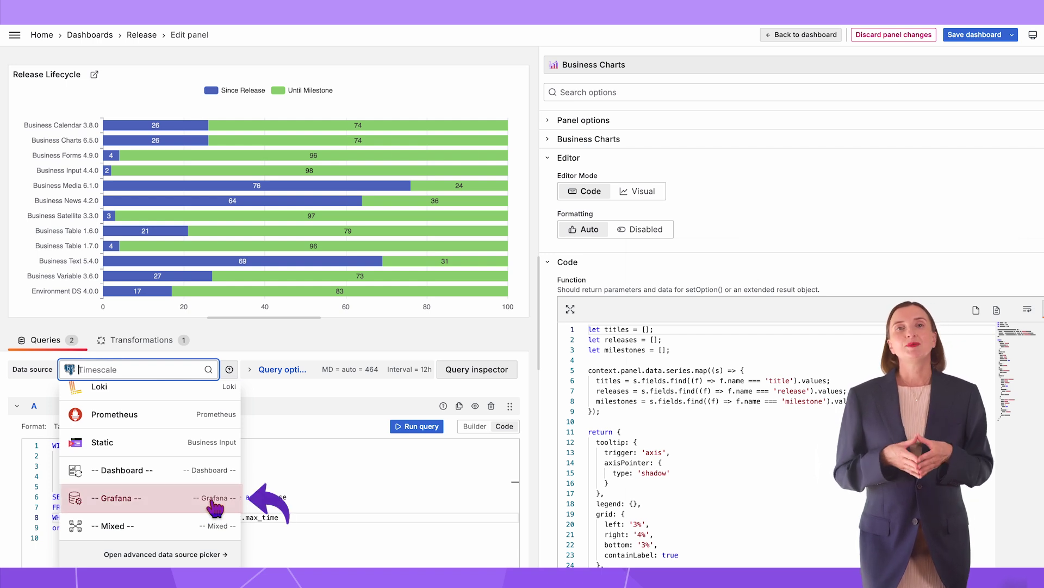
Step: Switch the query to the built-in -- Grafana -- data source and review its query types
click(215, 506)
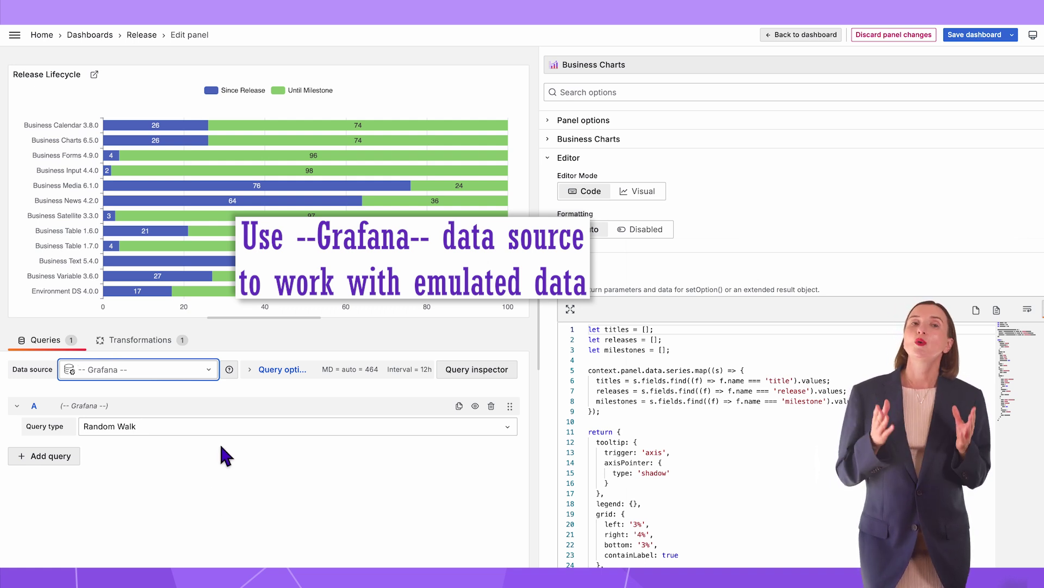
click(224, 428)
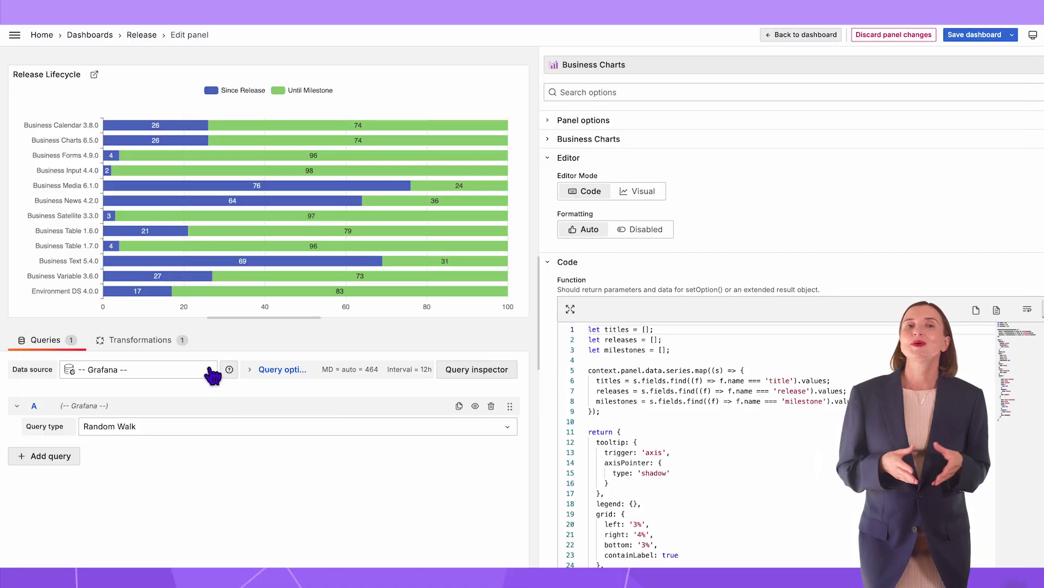
Step: Switch the query to the -- Dashboard -- source, browse its panel choices, then reopen the source list
click(212, 371)
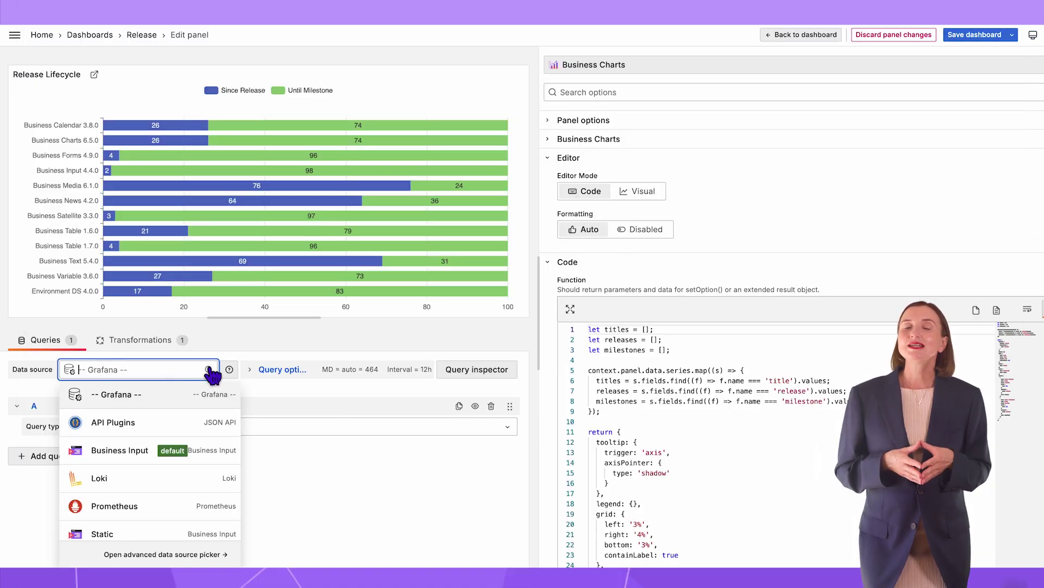
scroll(228, 484, down, 3)
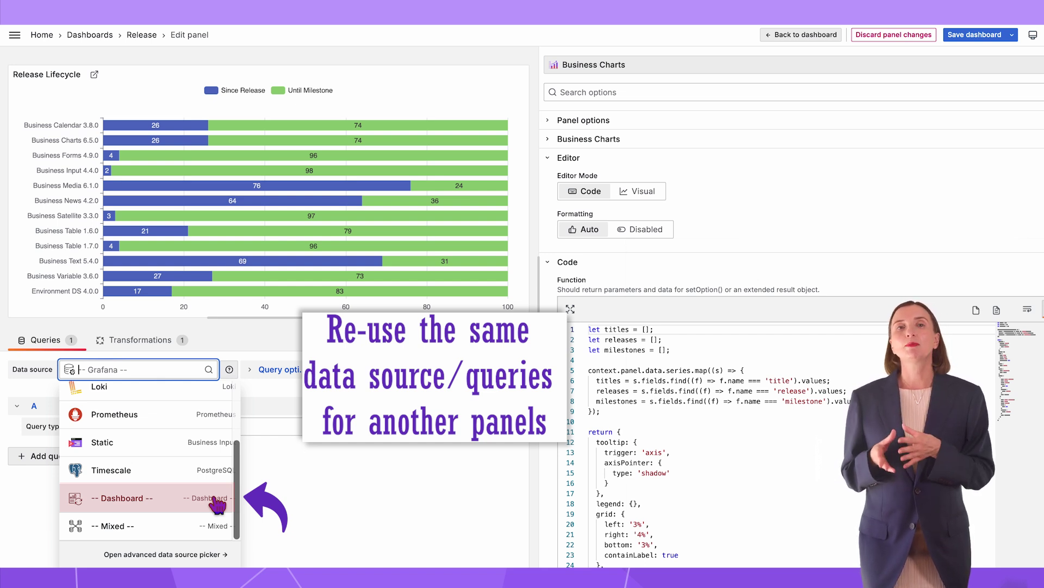
click(217, 504)
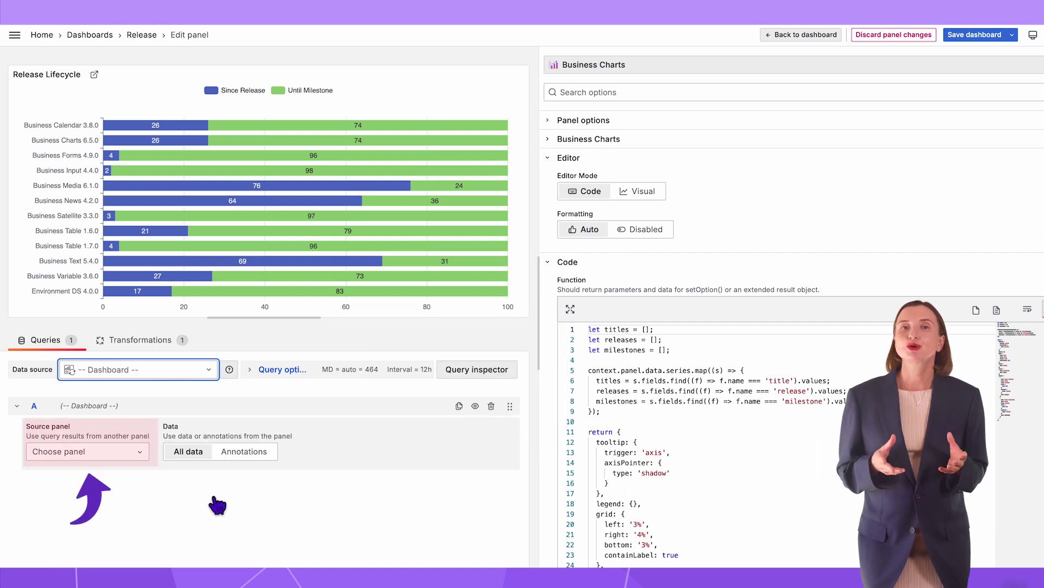
click(140, 452)
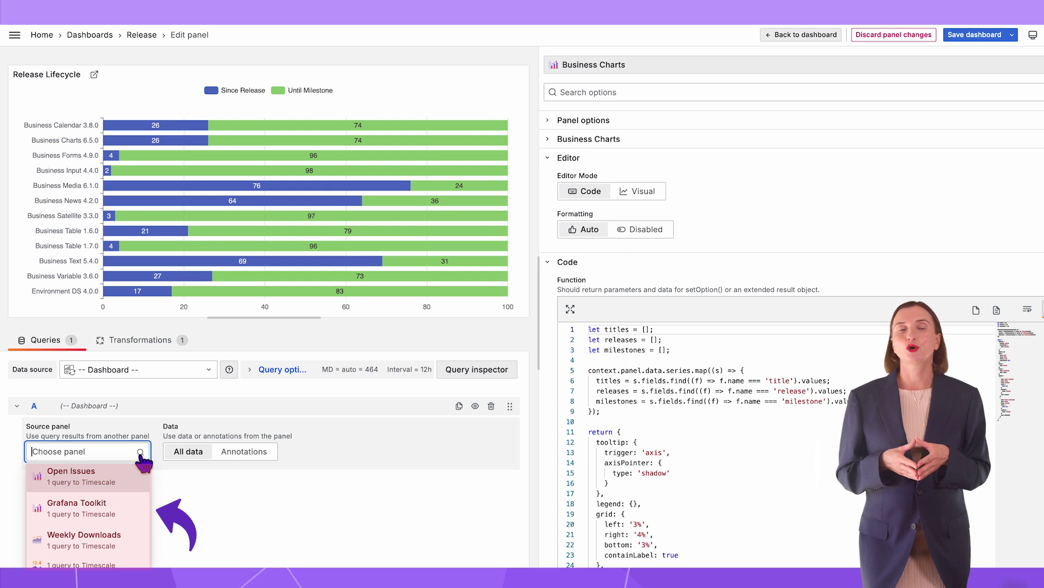
click(210, 369)
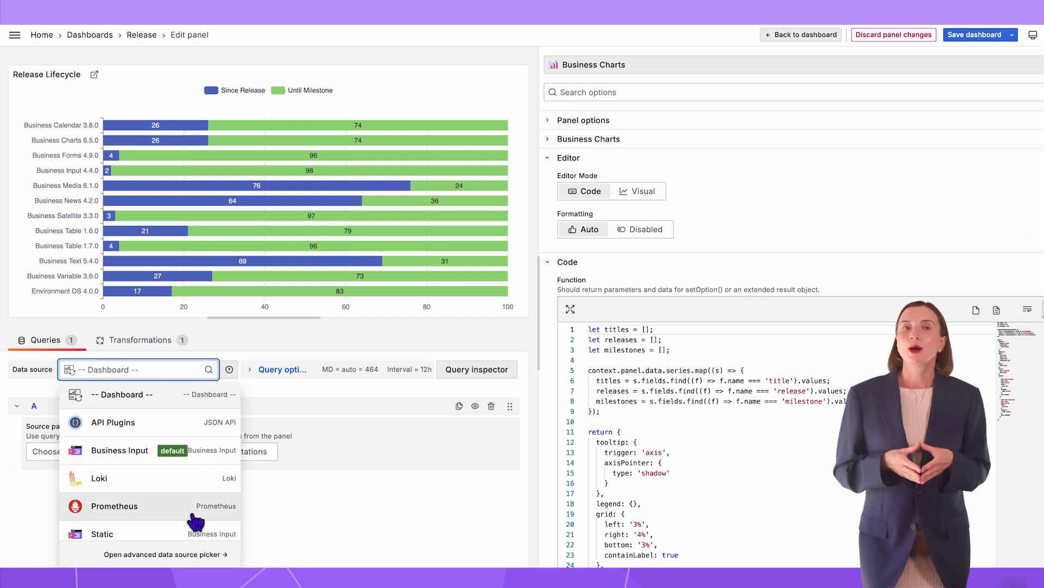
scroll(205, 525, down, 2)
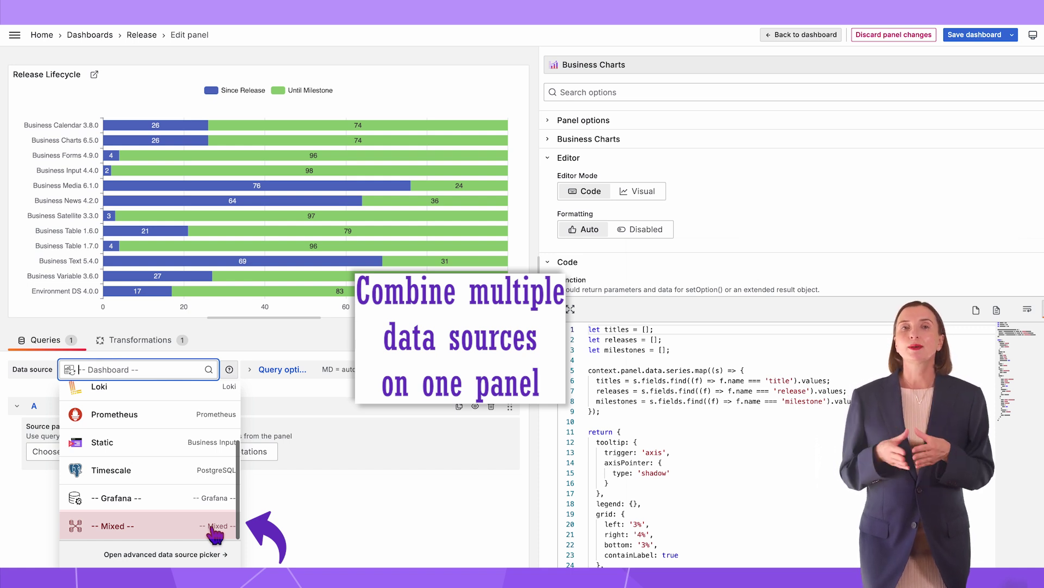
Step: Try the -- Mixed -- data source, adding a second query B and browsing its sources
click(212, 529)
click(212, 408)
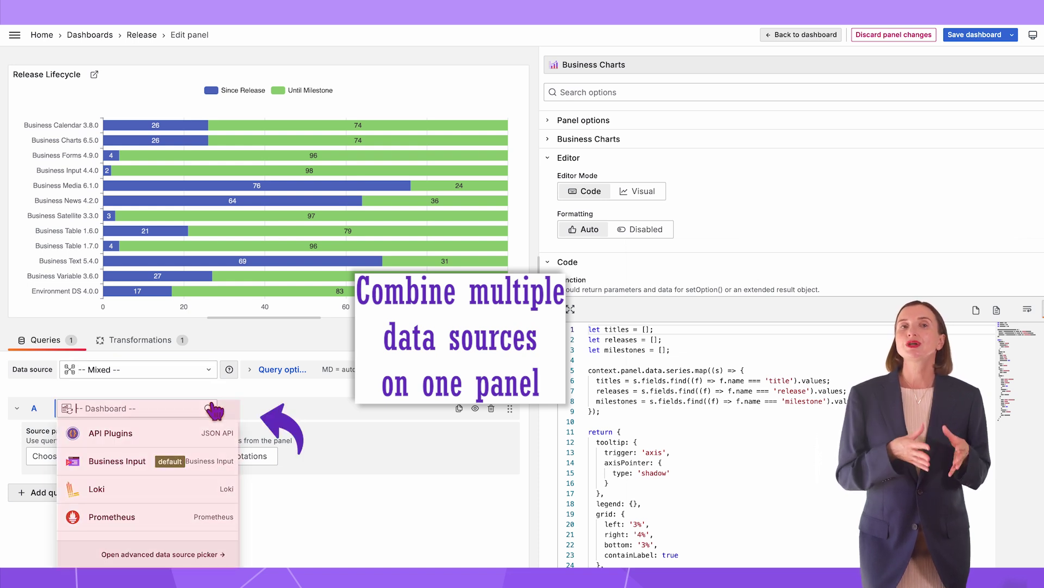
click(212, 408)
click(33, 492)
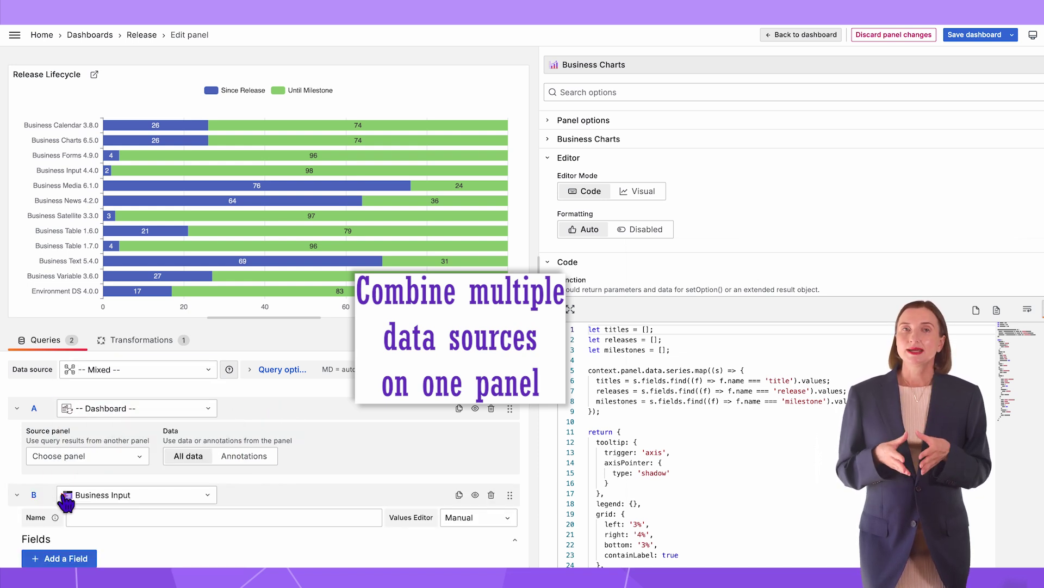
click(210, 495)
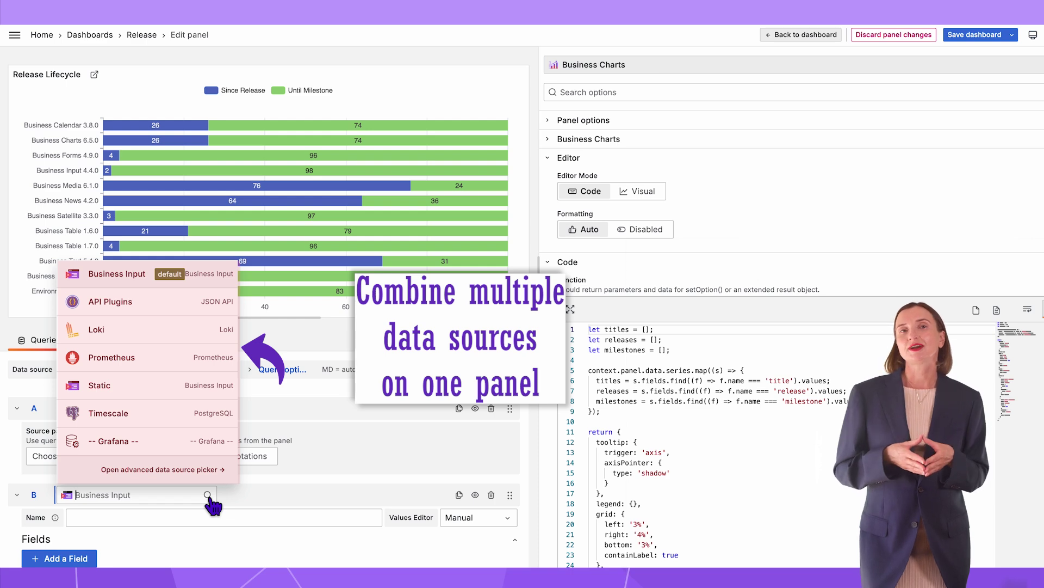
Step: Set the panel's data source back to Timescale
click(210, 370)
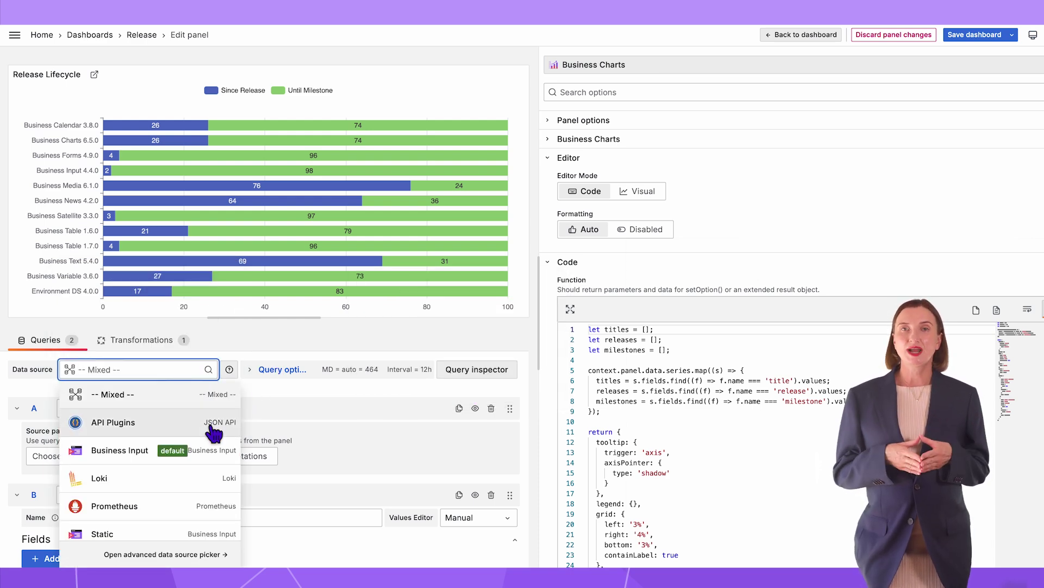
scroll(213, 432, down, 3)
click(217, 469)
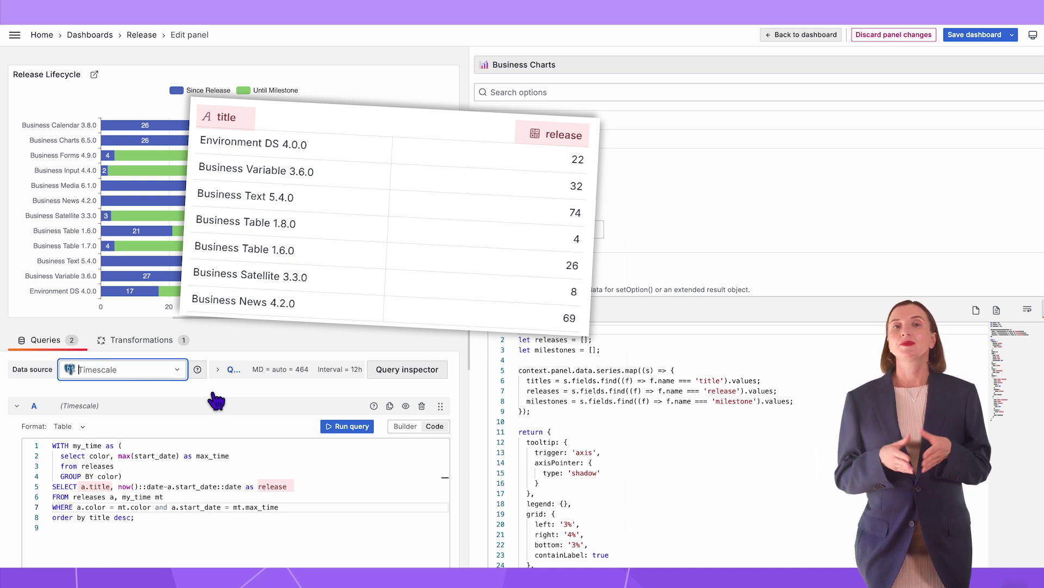
click(17, 405)
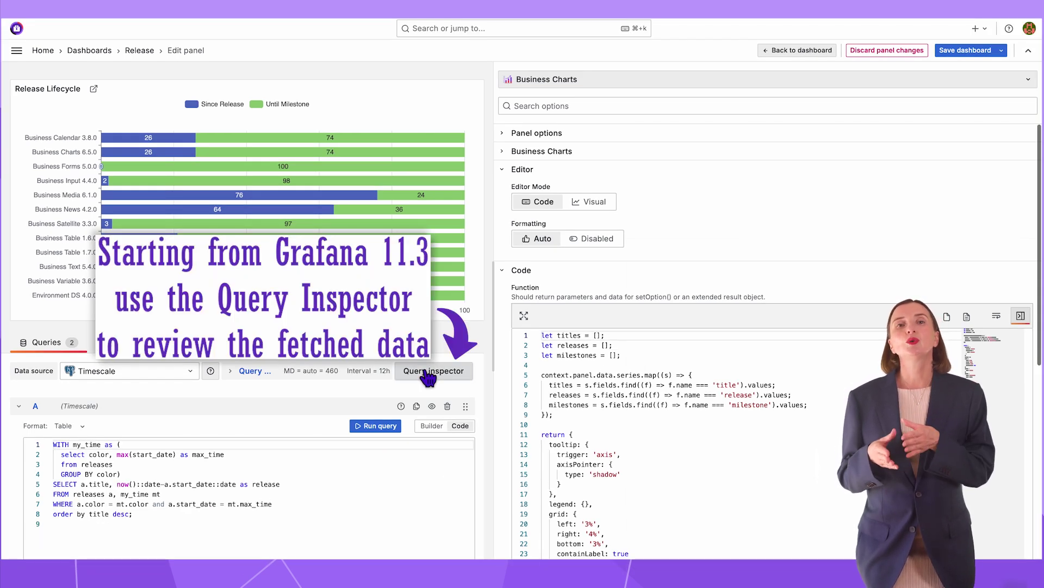
Step: Show the Query inspector's Data table with Data options expanded and the data frame list visible
click(428, 371)
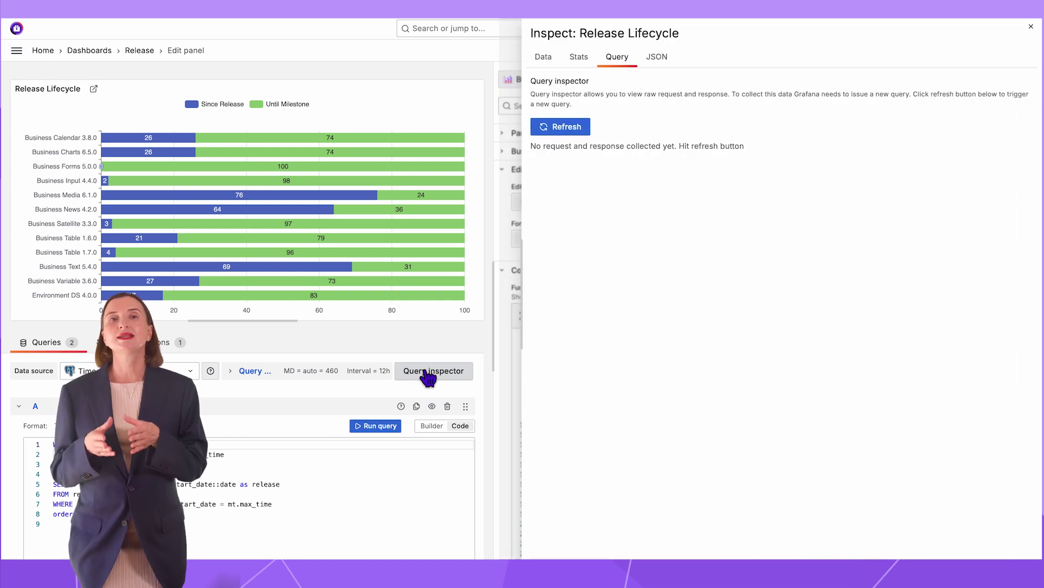
click(533, 61)
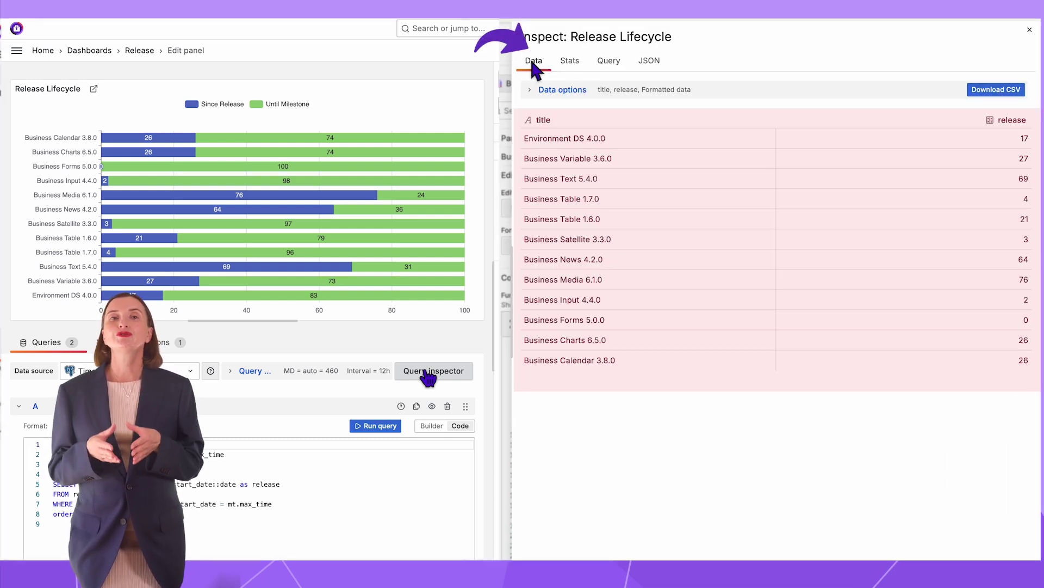
click(560, 90)
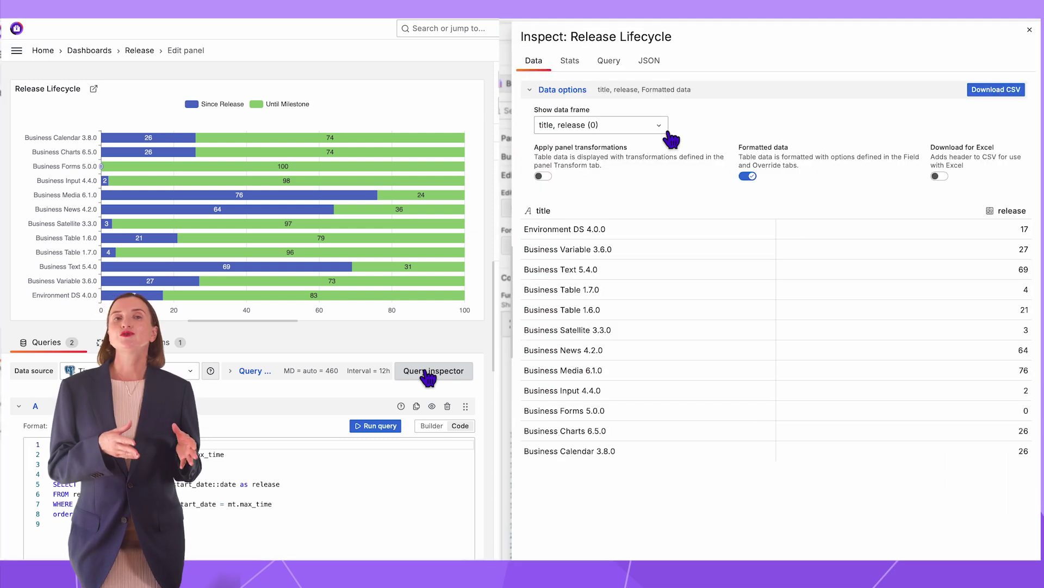
click(660, 128)
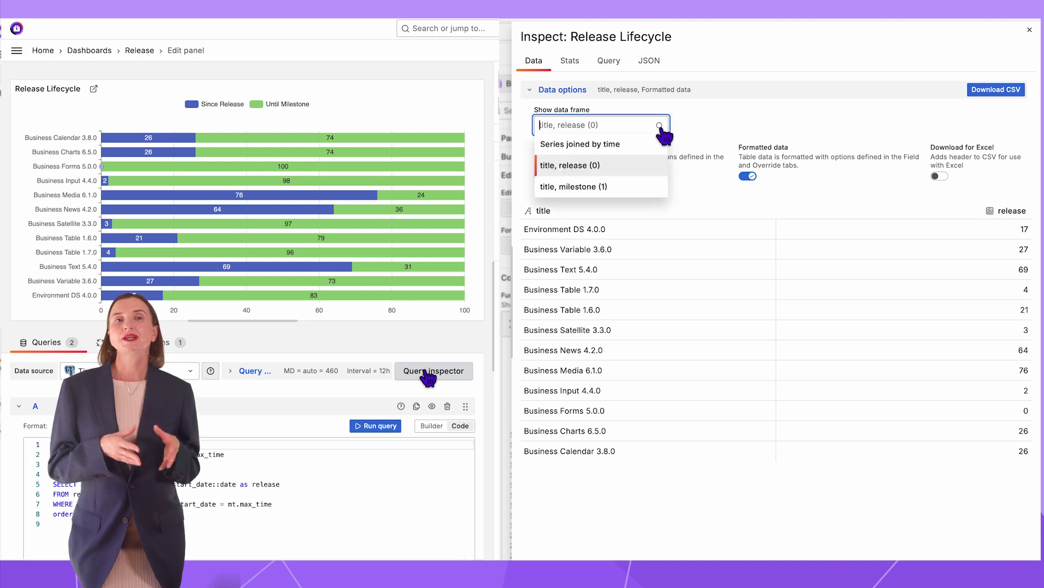
Step: Display the title, milestone data frame, then return to the panel's queries
click(659, 192)
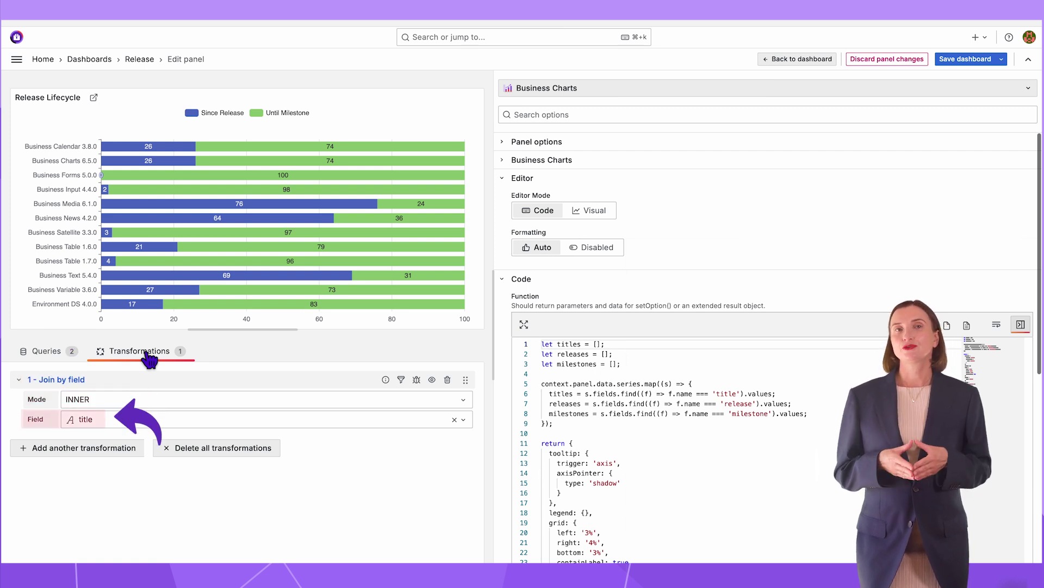
click(57, 354)
Step: Show the inspector's Data table with Apply panel transformations switched on
click(428, 380)
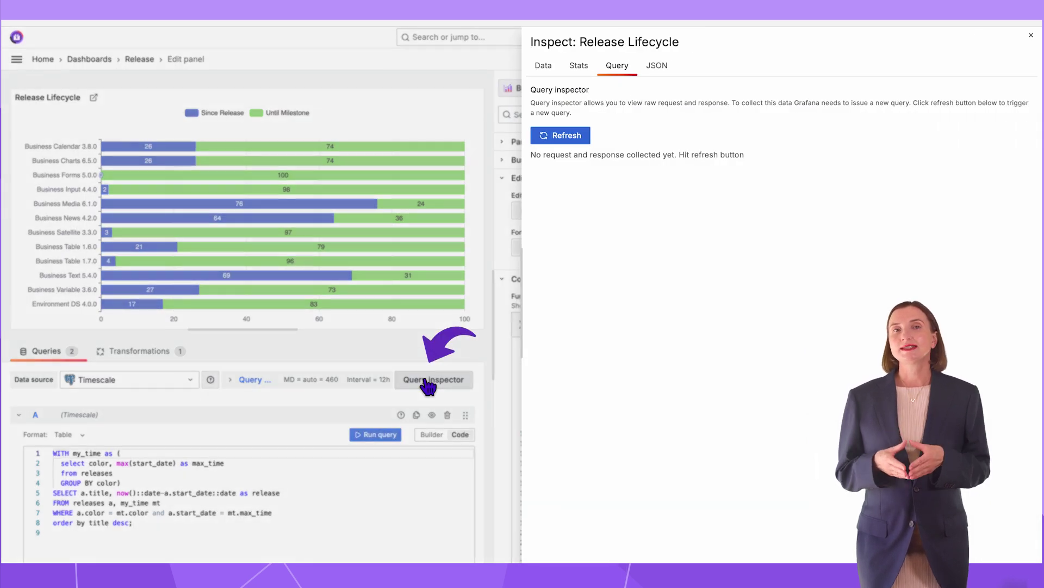
click(543, 67)
click(539, 96)
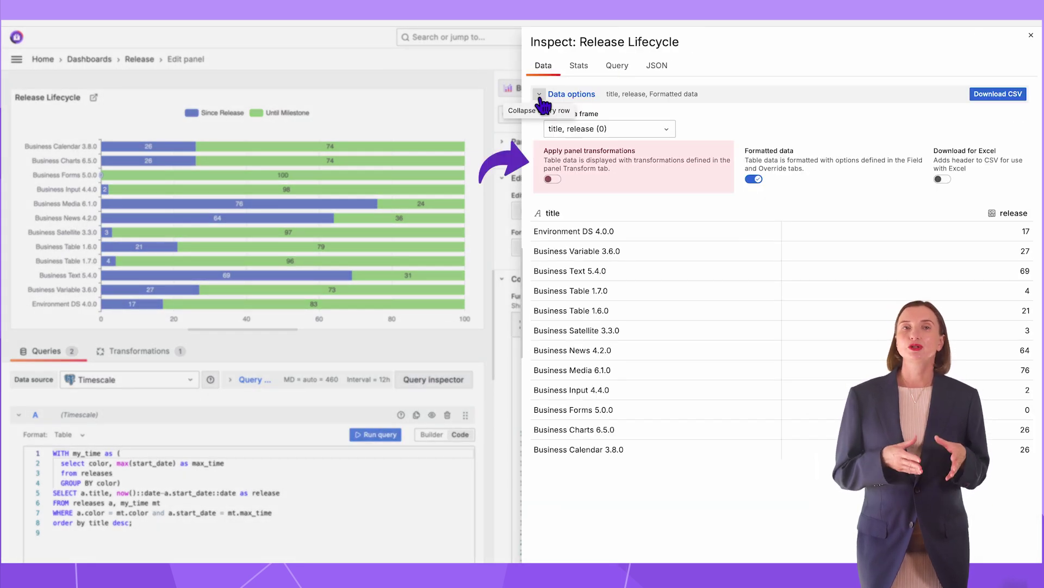
click(552, 179)
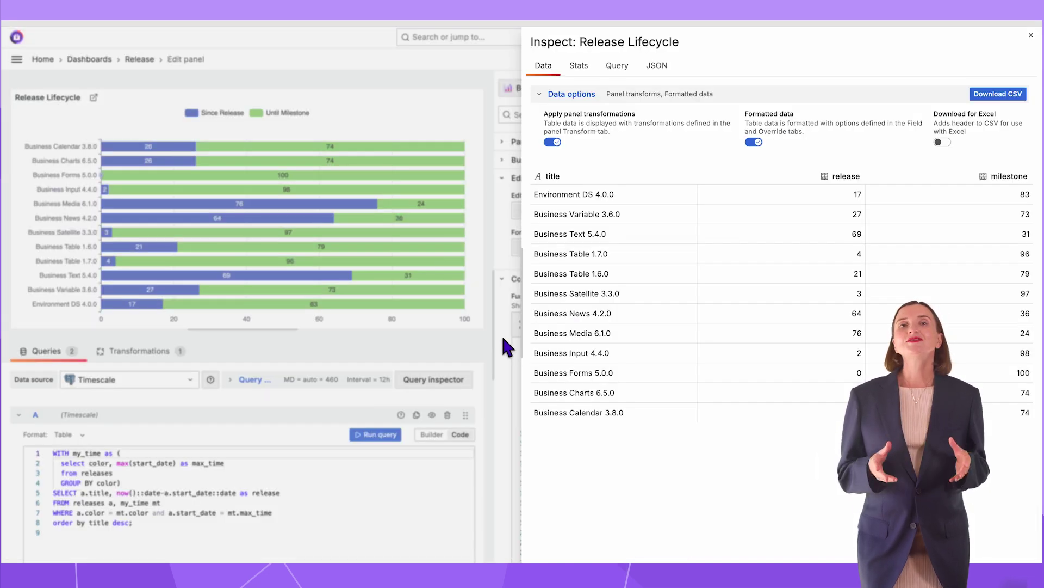
key(Escape)
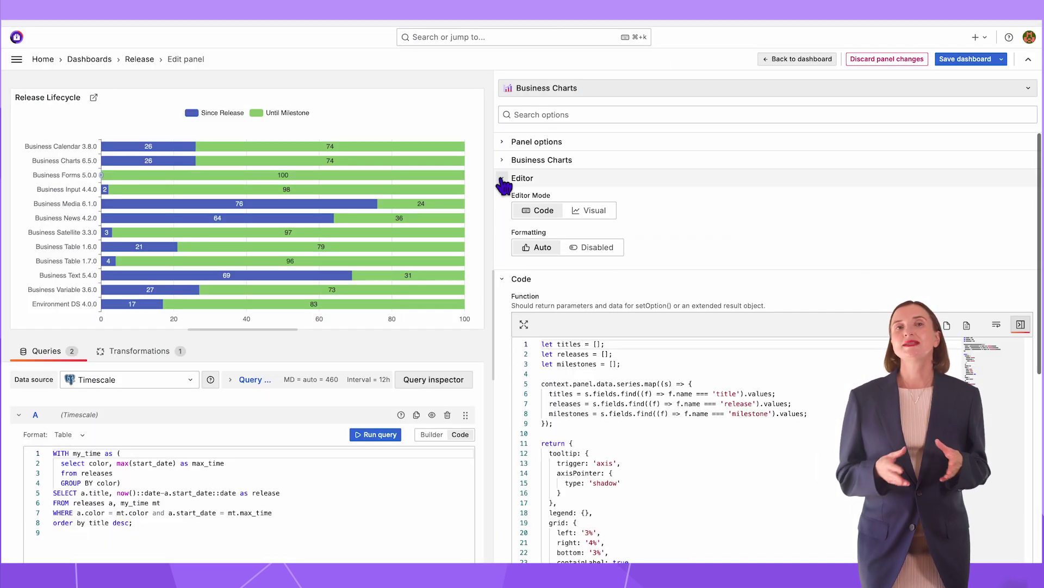
Step: Collapse the Editor and Code option groups, then go back to the Release dashboard
click(504, 182)
click(517, 196)
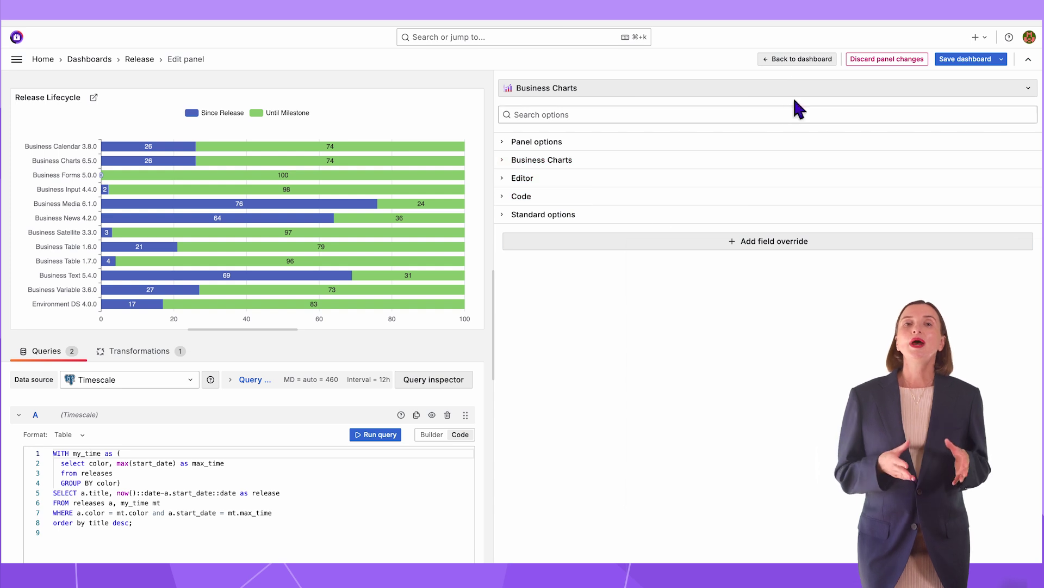
click(799, 59)
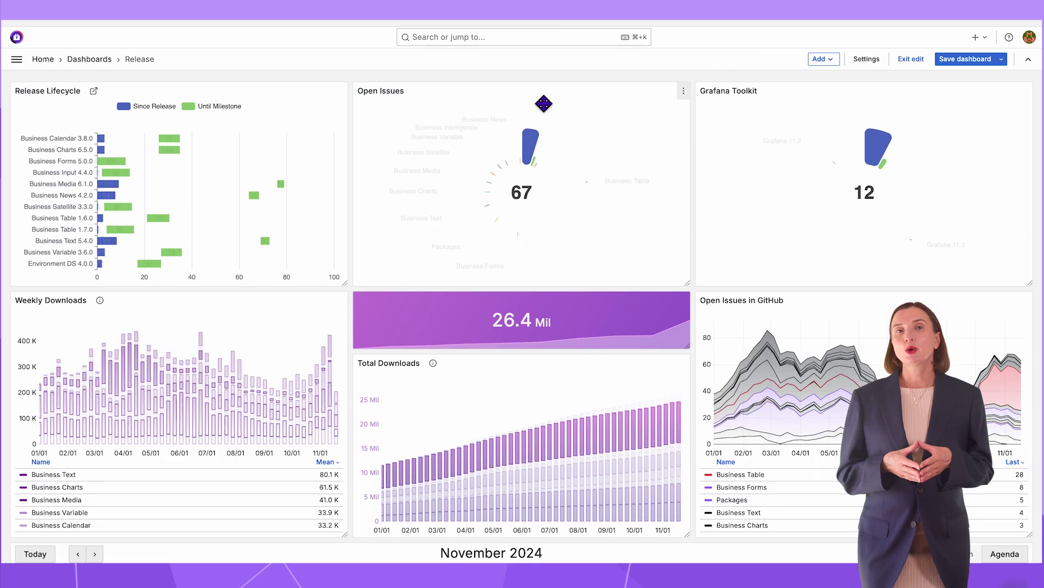
Step: View the Release Lifecycle panel enlarged from its panel menu
click(341, 92)
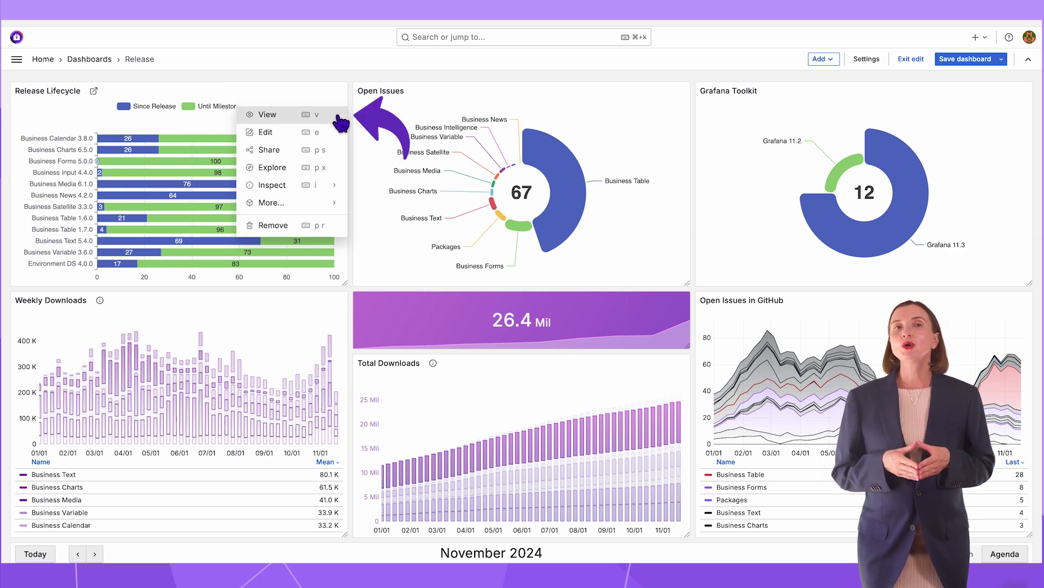
click(339, 121)
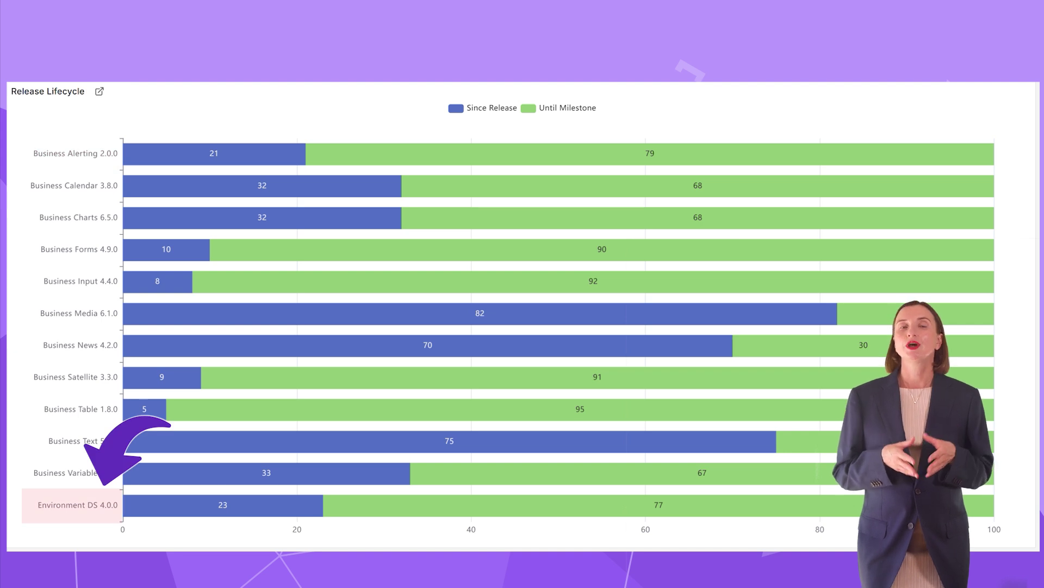
mouse_move(251, 154)
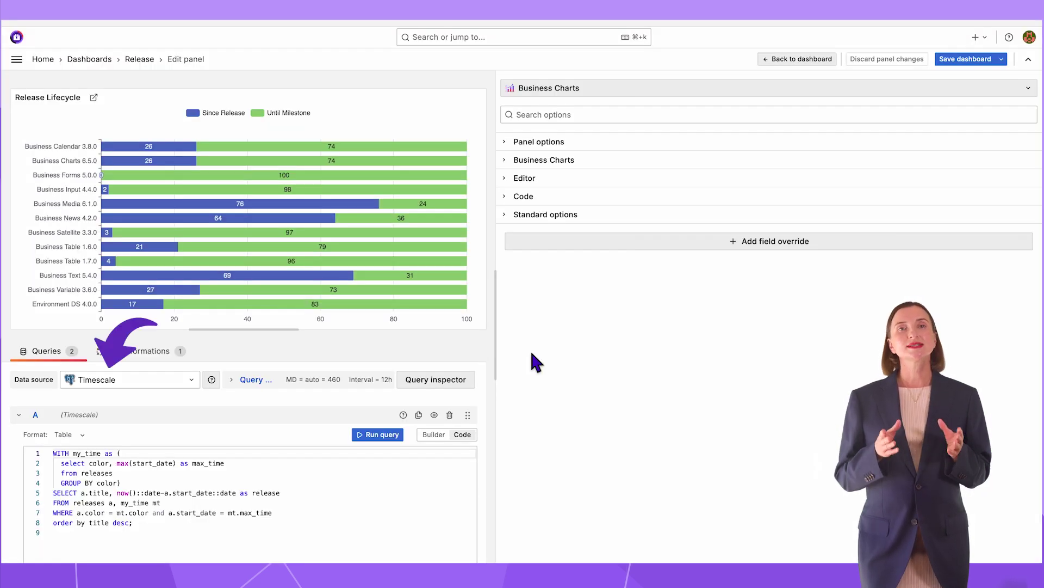
Step: Collapse queries A and B, then check the data in Query inspector with panel transformations applied
click(19, 415)
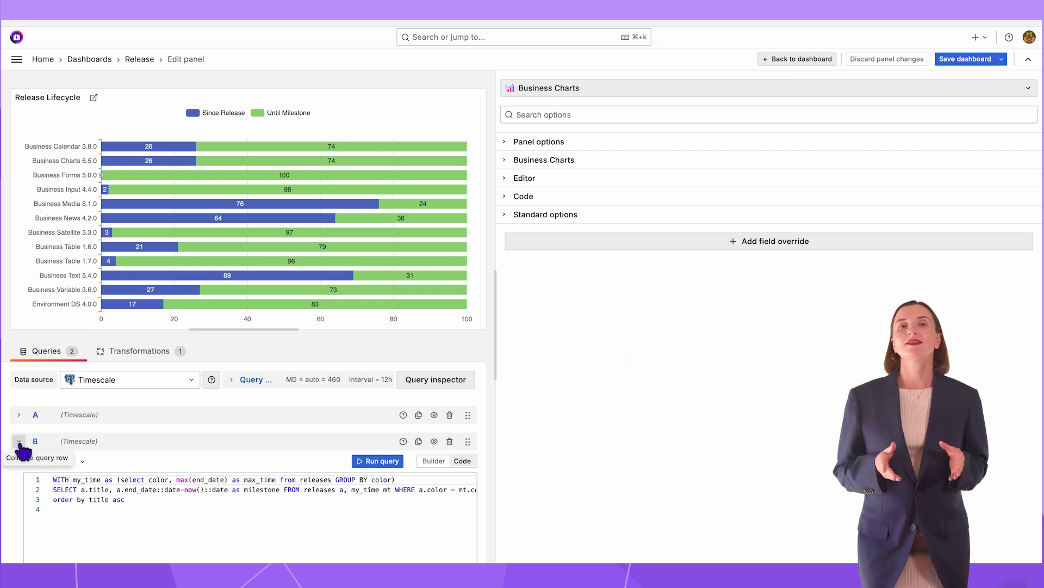
click(20, 442)
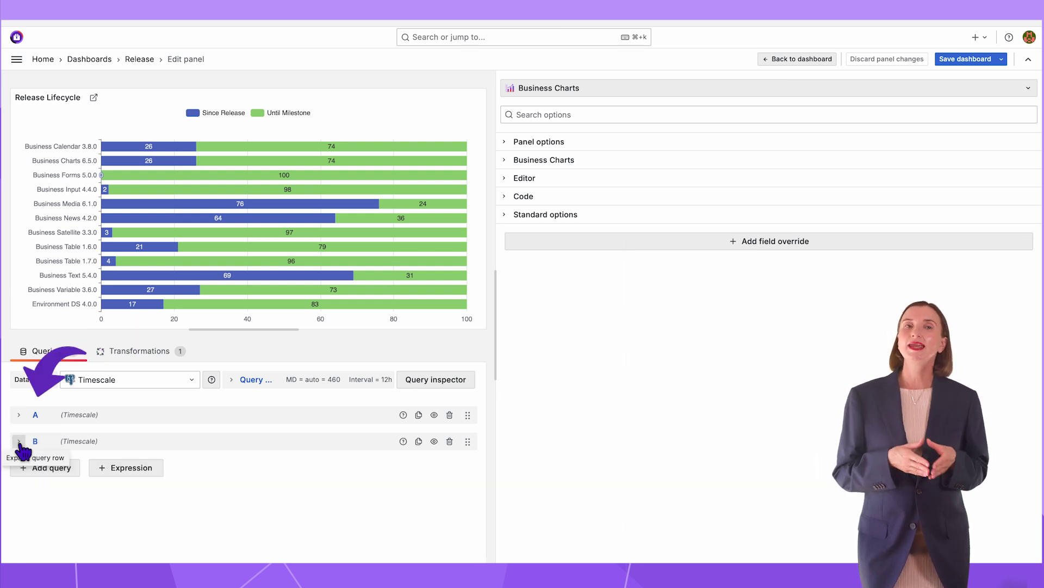
click(427, 384)
click(539, 68)
click(575, 87)
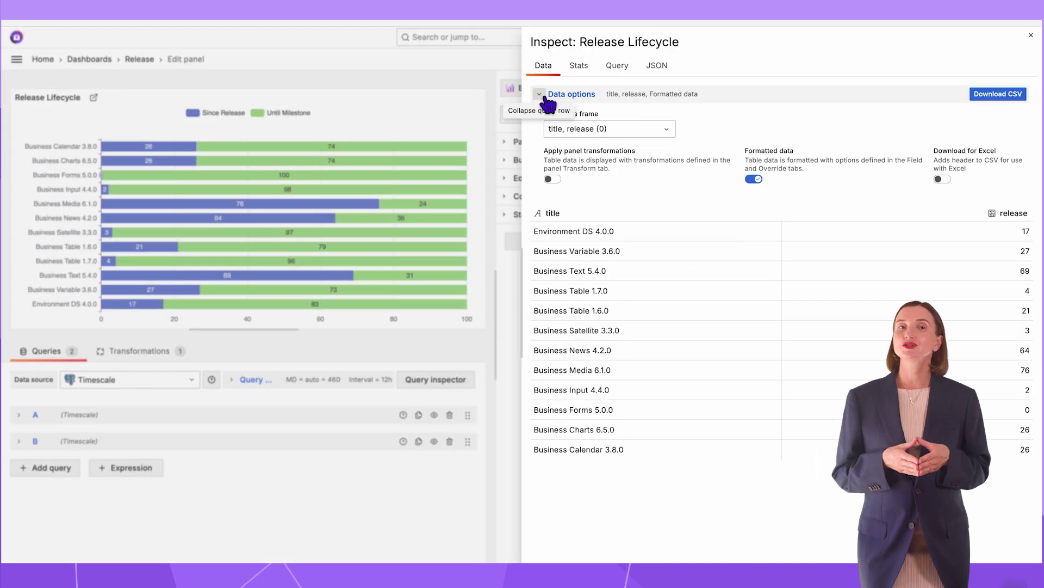
click(552, 180)
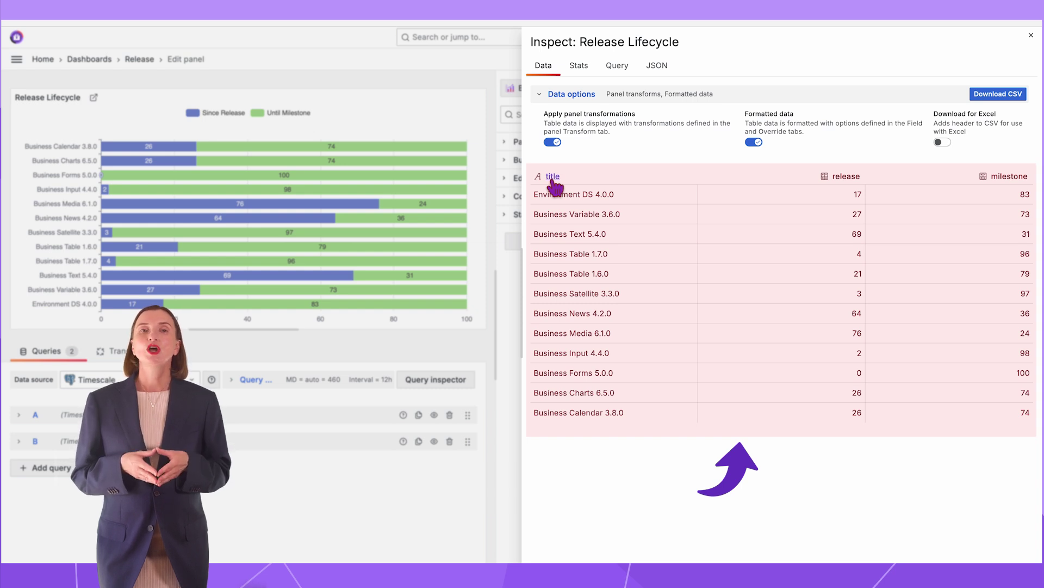
click(512, 263)
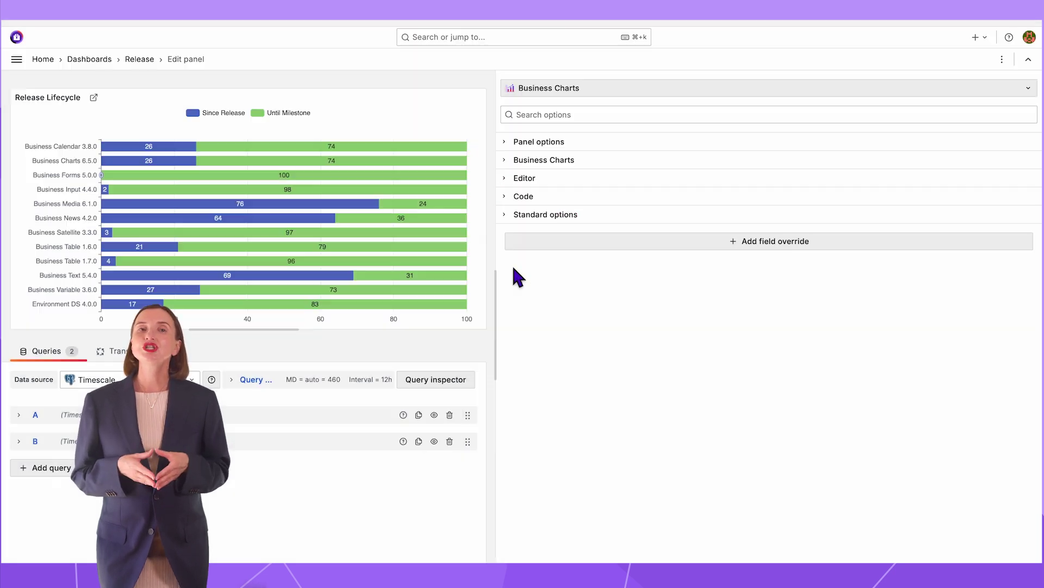
Step: Expand the Editor and Code sections of the Business Charts options, then return to the Release dashboard
click(505, 180)
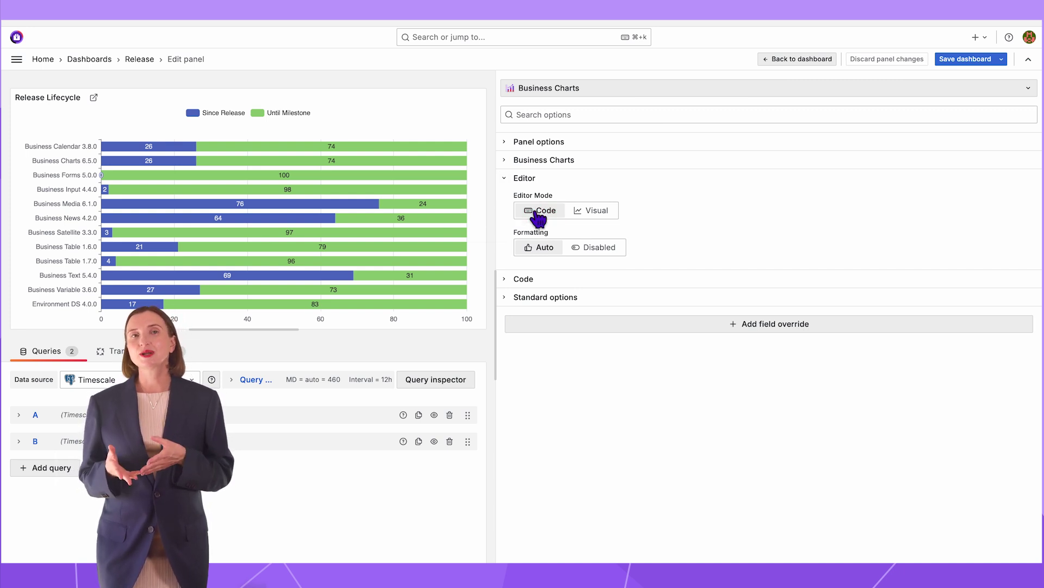
click(506, 281)
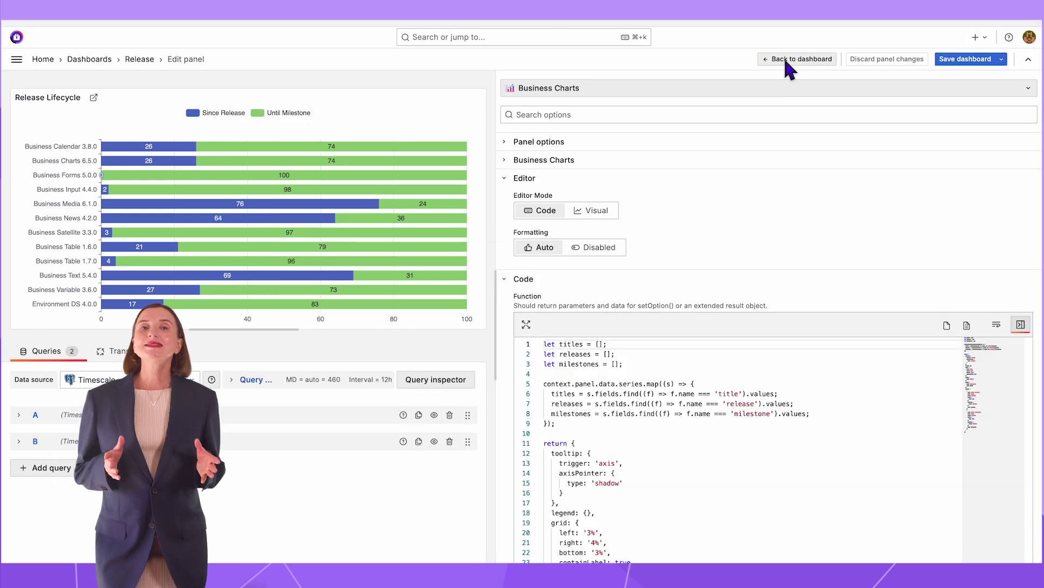
click(785, 60)
Step: Edit the Grafana Toolkit donut panel and display its Group by transformation
click(1026, 91)
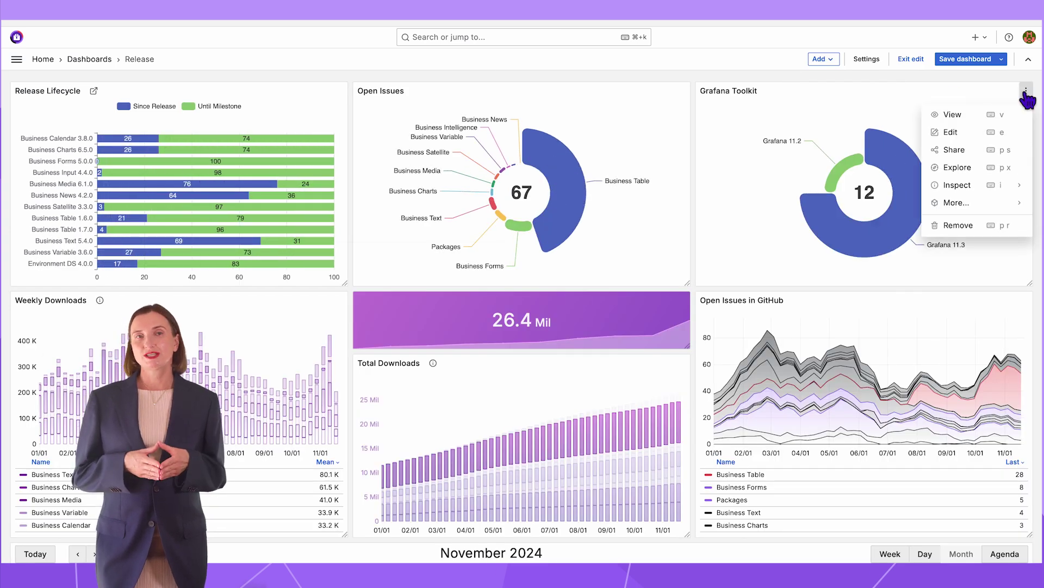
click(1016, 133)
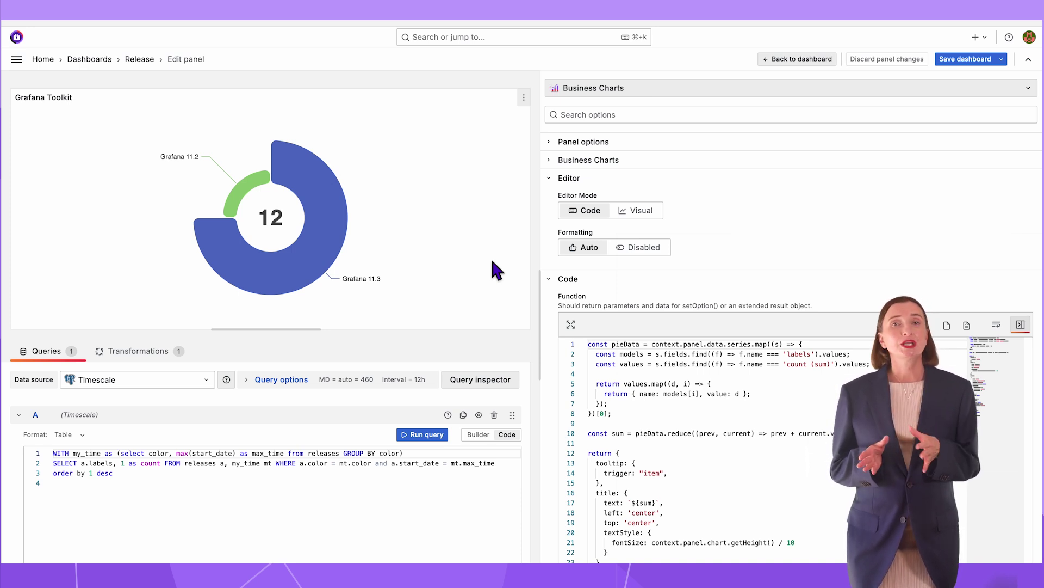
mouse_move(337, 203)
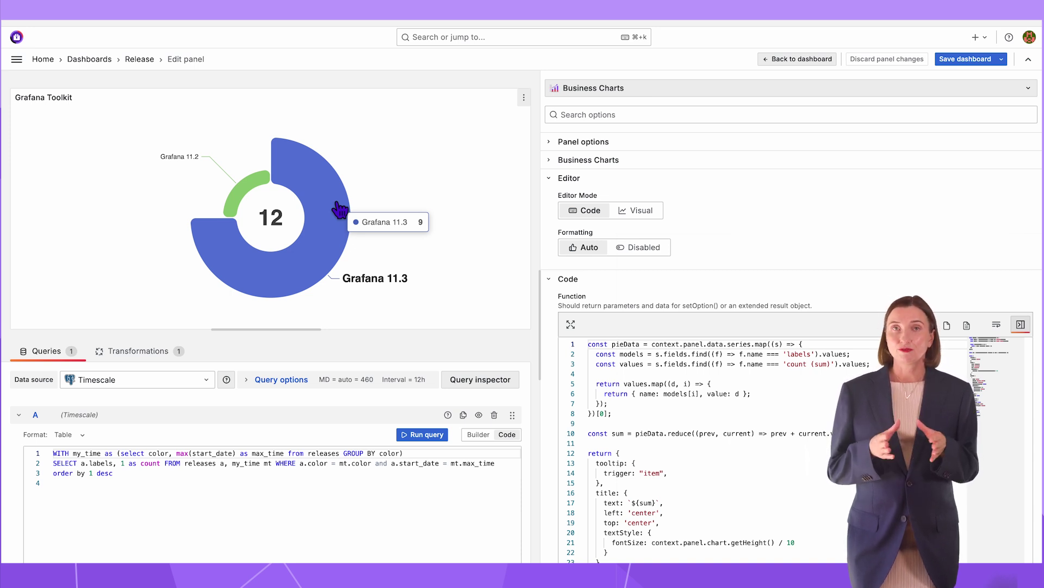
mouse_move(257, 196)
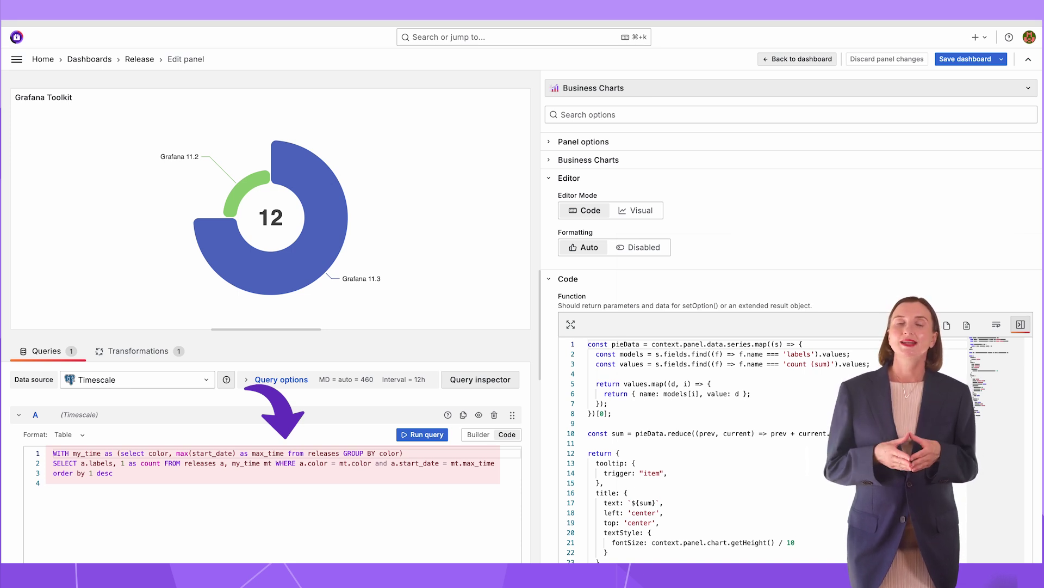
click(142, 357)
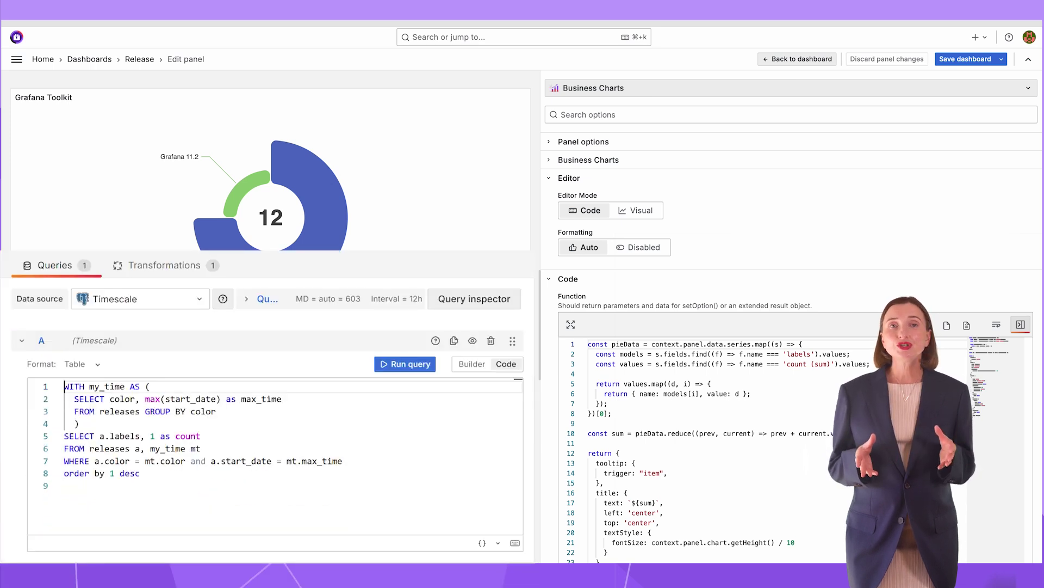
Step: Wrap the Toolkit query in a labels CTE selecting labels, SUM(count) FROM labels GROUP BY labels
text(,)
key(Return)
text(labels AS ()
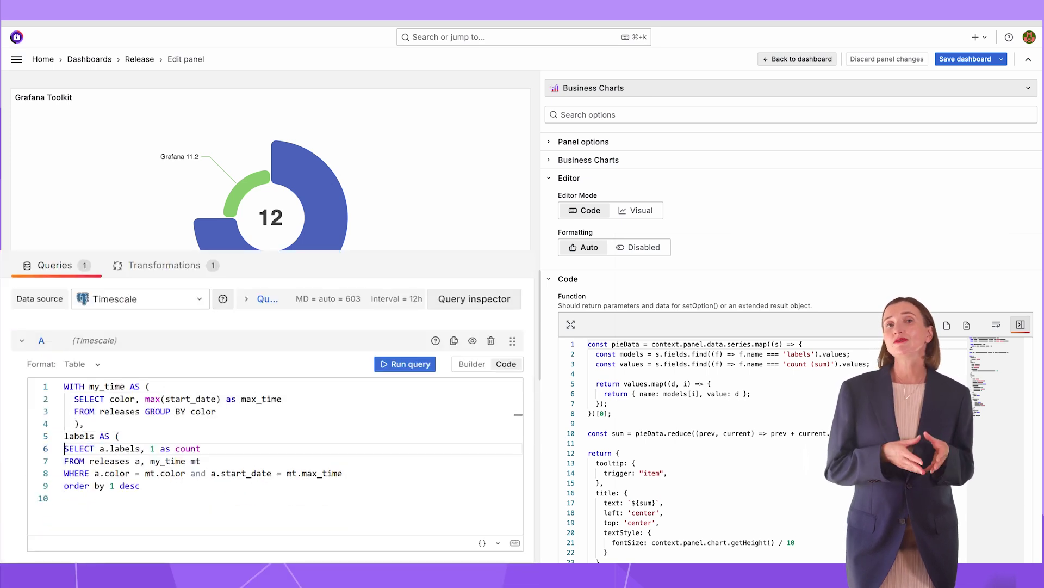
key(Tab)
text())
key(Return)
text(SELECT labels, SUM(count))
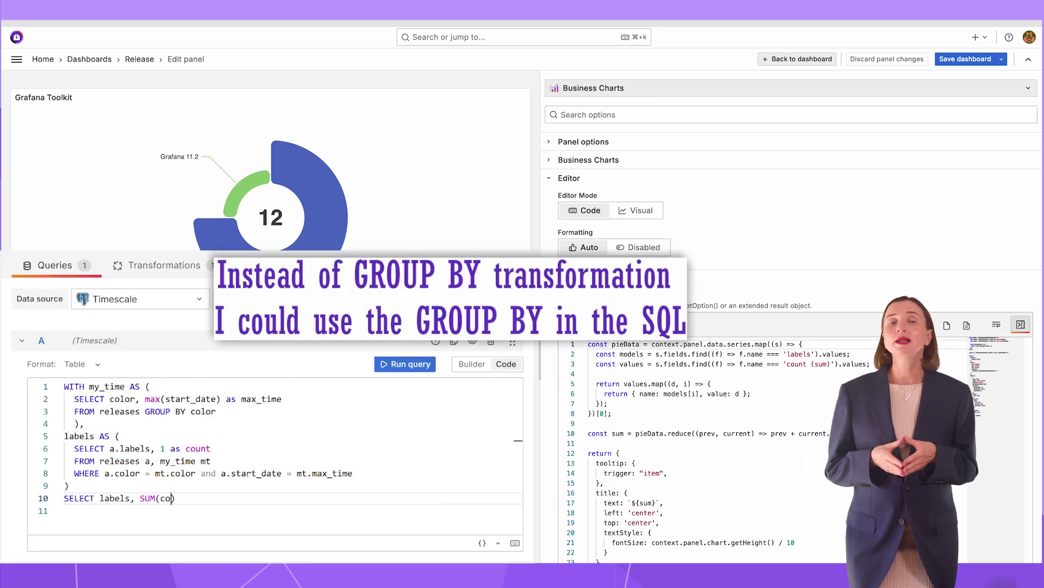
key(Return)
text(FROM labels)
key(Return)
text(GROUP BY labels)
click(65, 384)
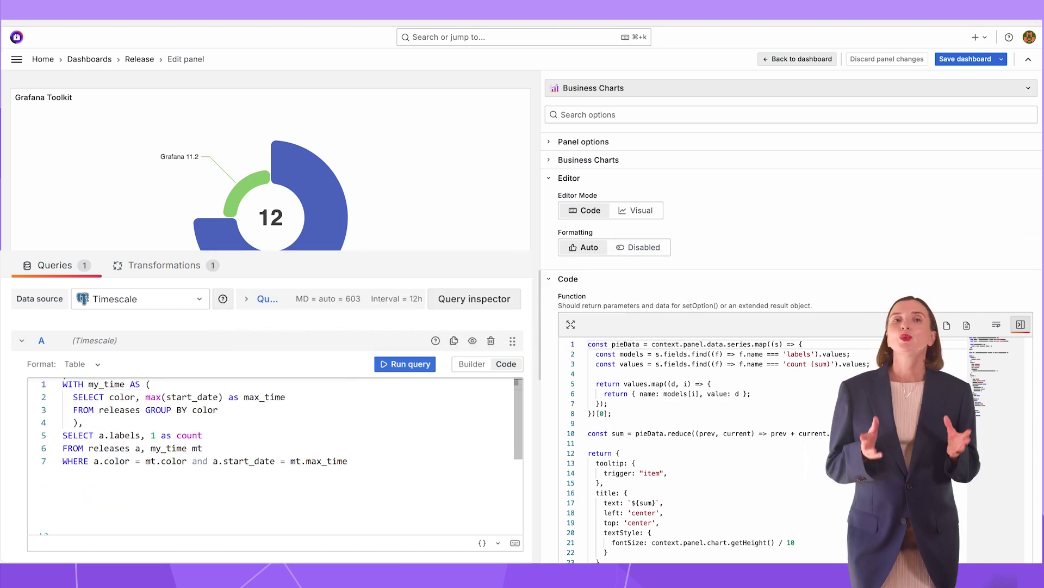
click(474, 298)
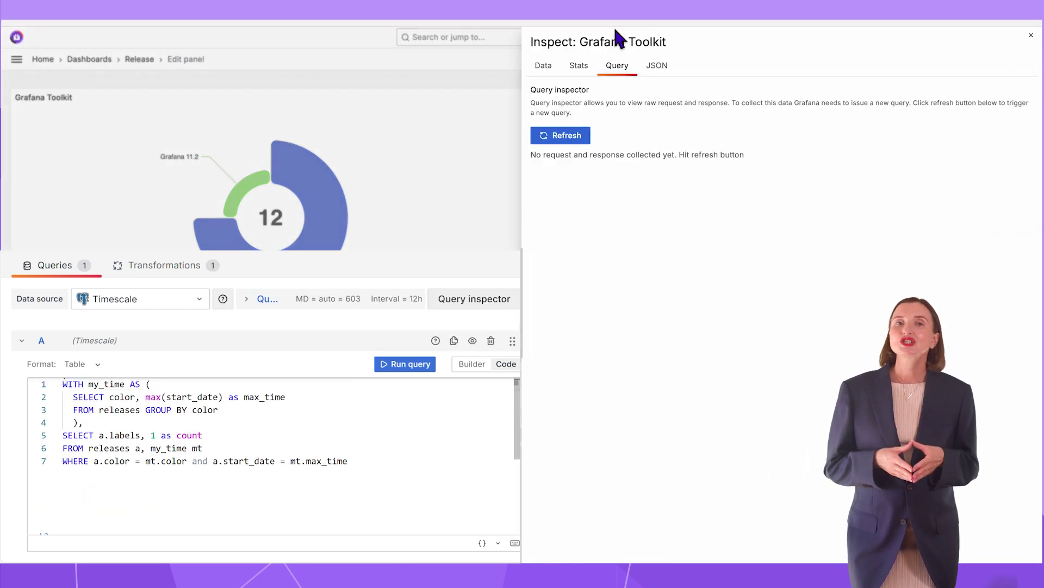
Step: In the inspector's Data tab, apply panel transformations to see 9 for Grafana 11.3 and 3 for 11.2
click(543, 65)
click(542, 95)
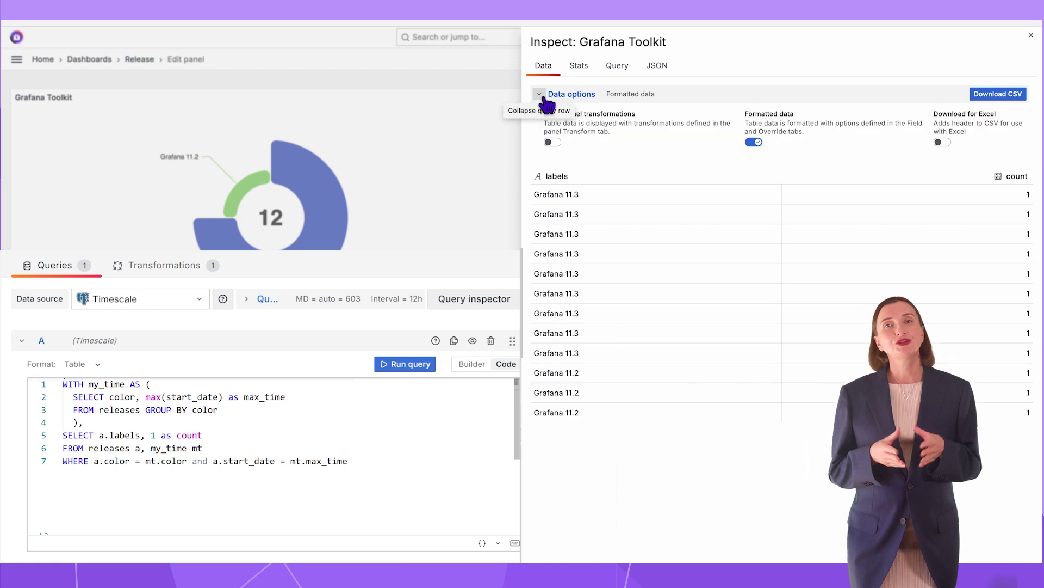
click(553, 142)
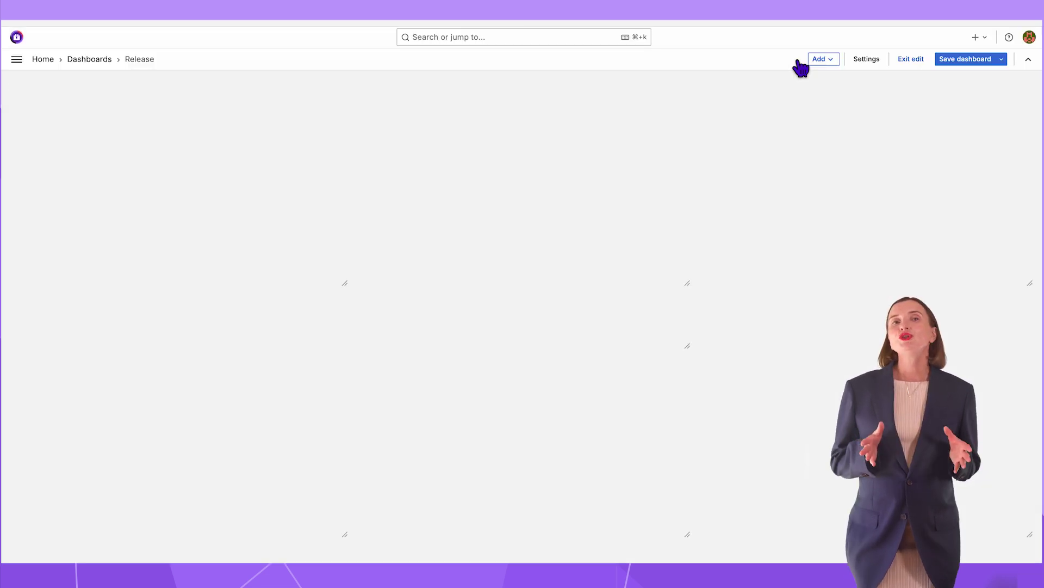
Step: Switch the calendar to agenda view and browse from October back to September 2024 and return
scroll(552, 392, down, 6)
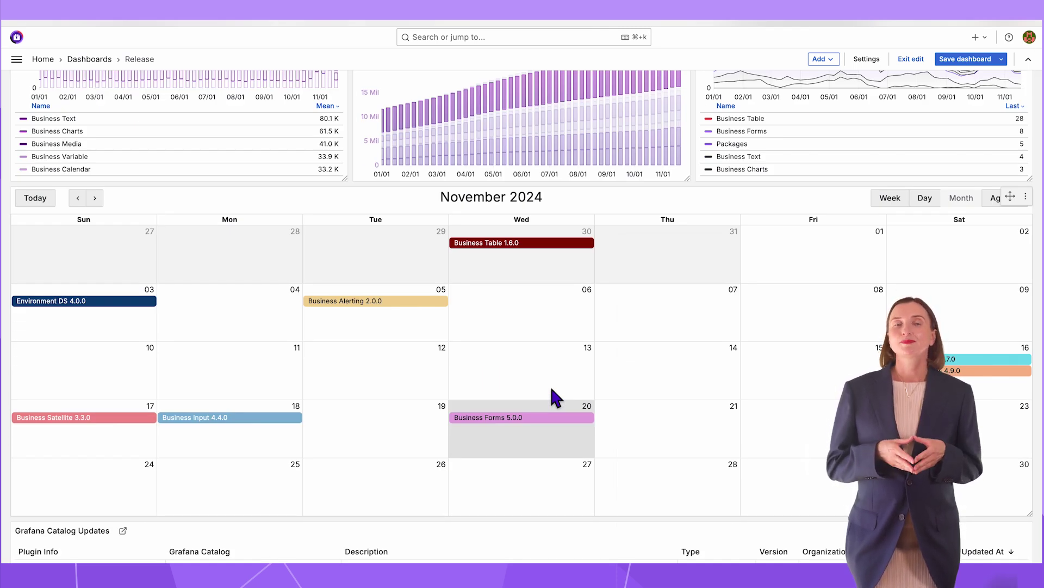
click(993, 198)
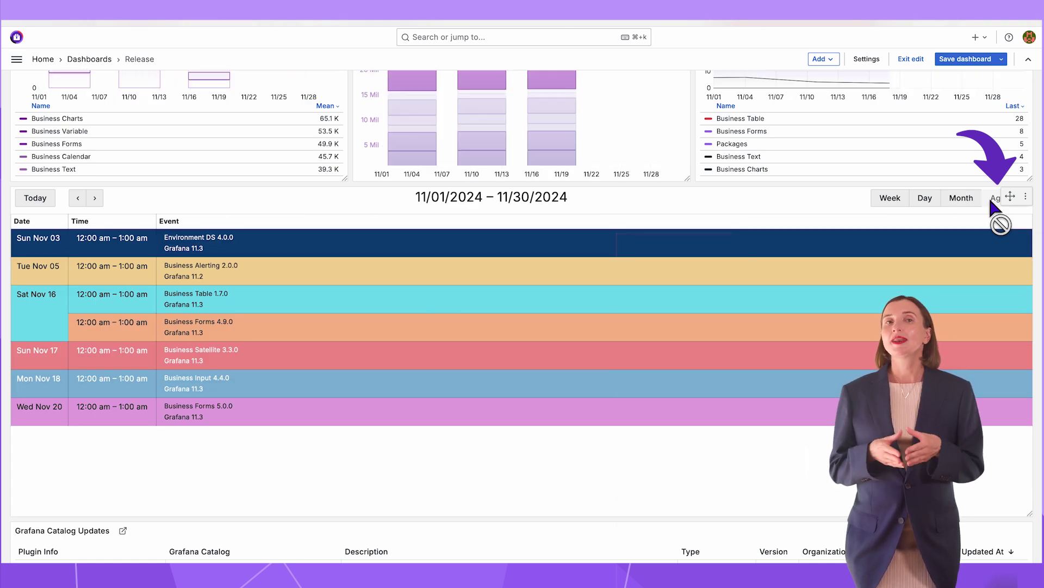
click(78, 198)
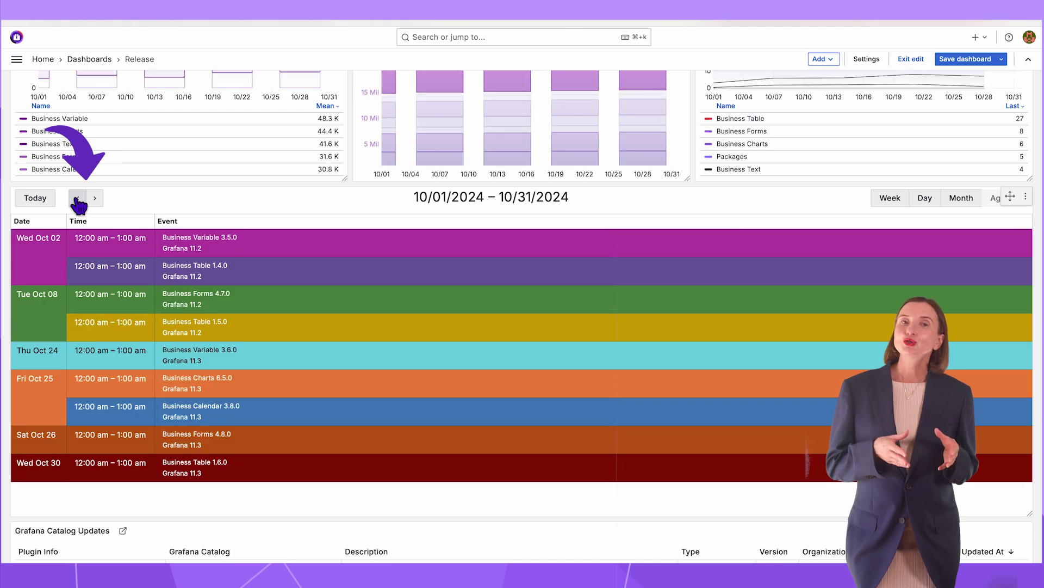
click(77, 199)
click(94, 198)
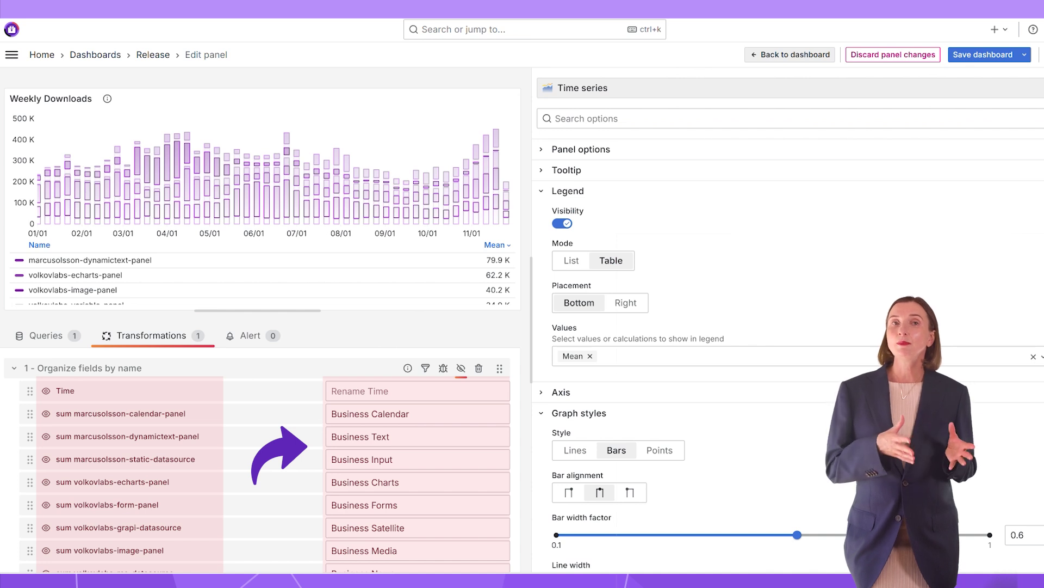
Step: Drag the Business Calendar row just above Business Satellite (grapi-datasource) in Organize fields by name
drag(29, 413, 26, 506)
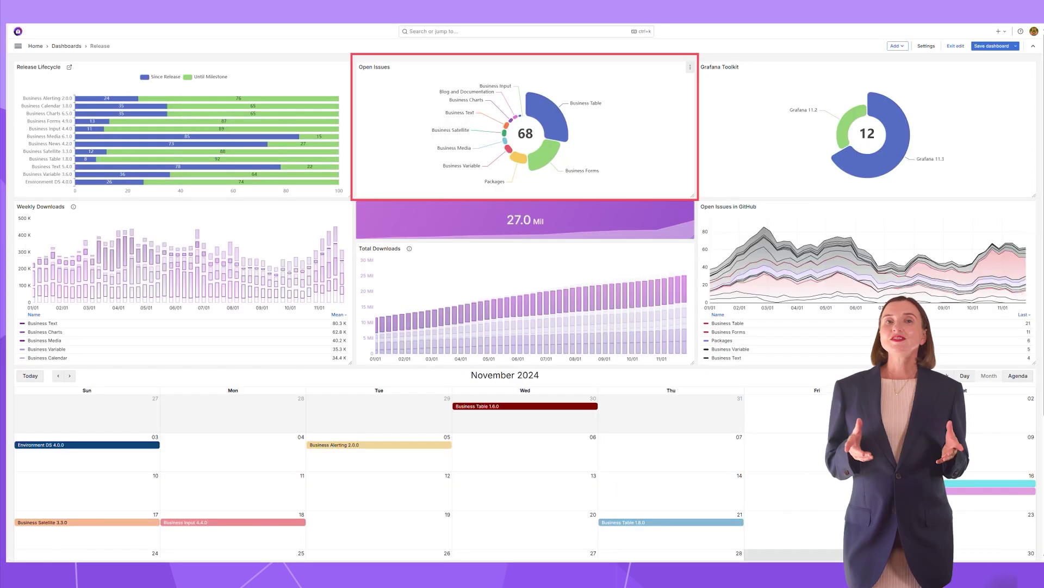
Step: Edit the Open Issues panel and display its filter and sort transformations
click(690, 67)
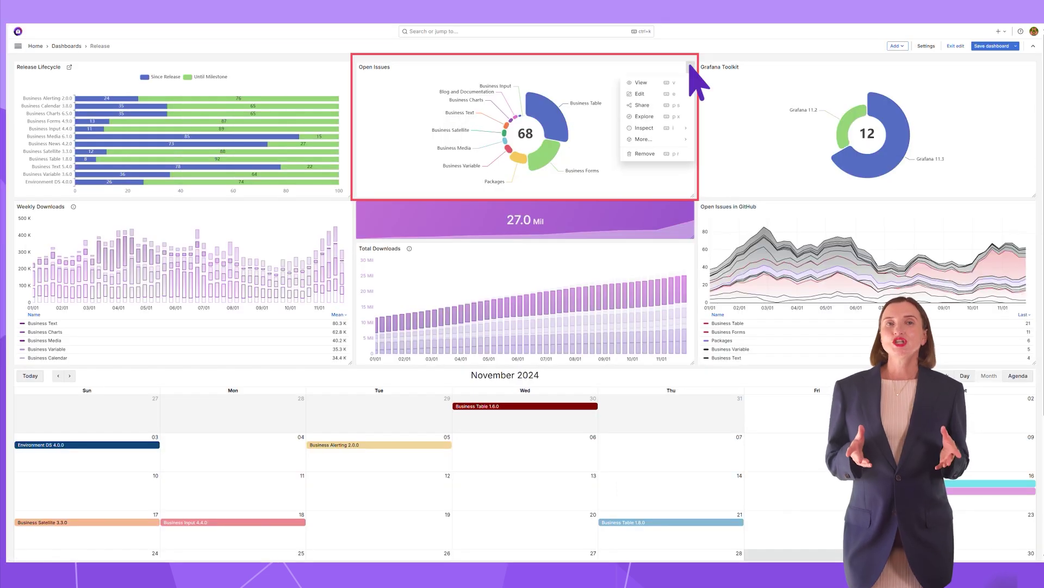
click(690, 96)
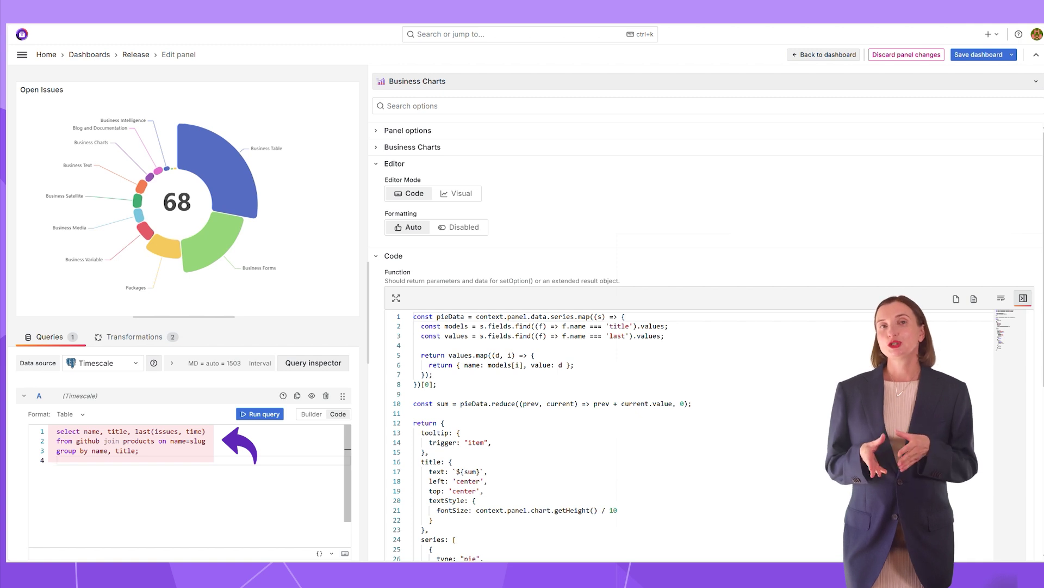
click(135, 338)
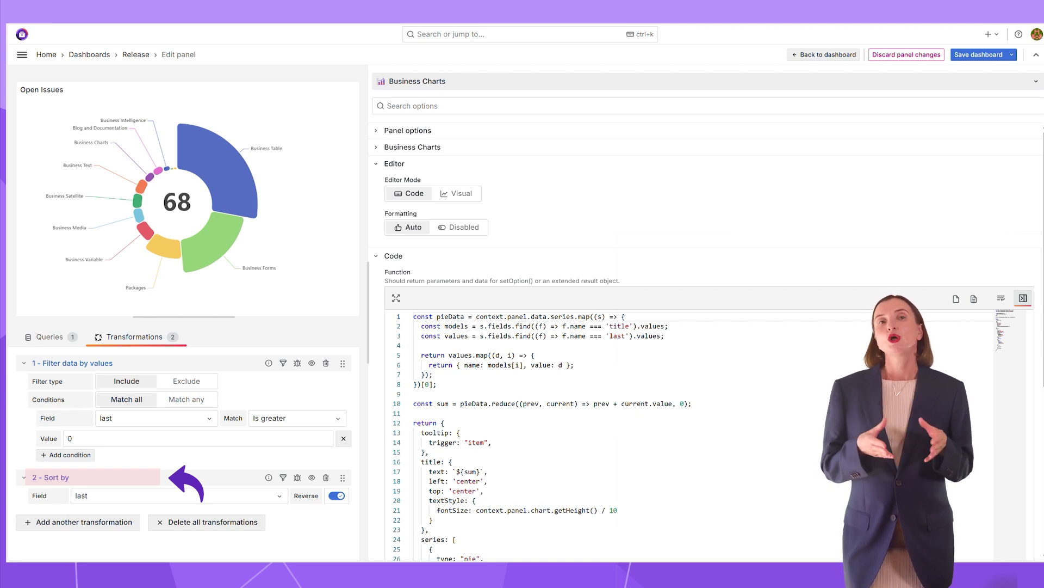
mouse_move(230, 178)
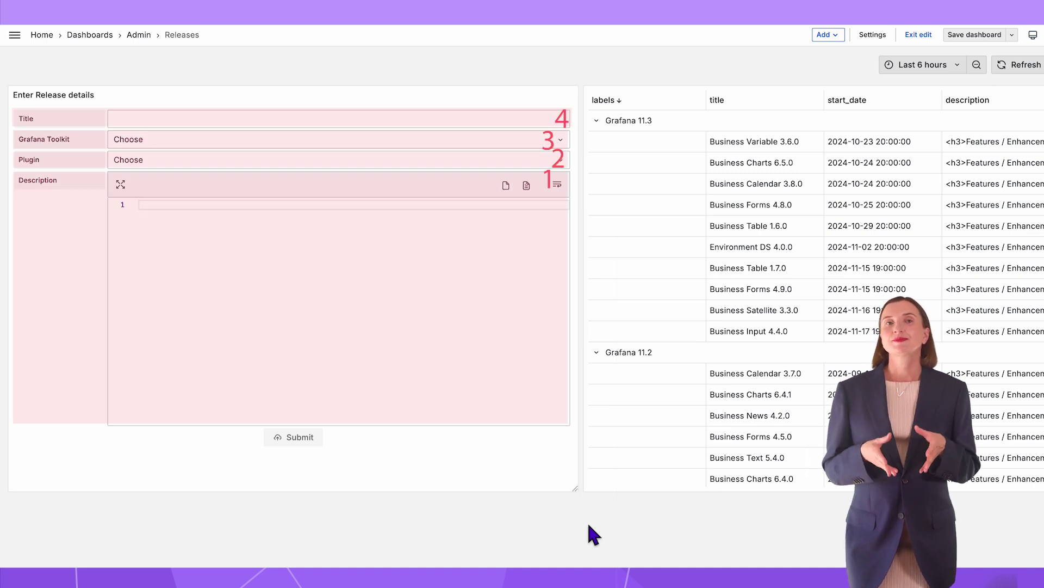
Step: Fill the form: title Business Forms 5.0.0, Grafana 11.3, plugin Business Forms, Features/Enhancements description
text(Business Forms )
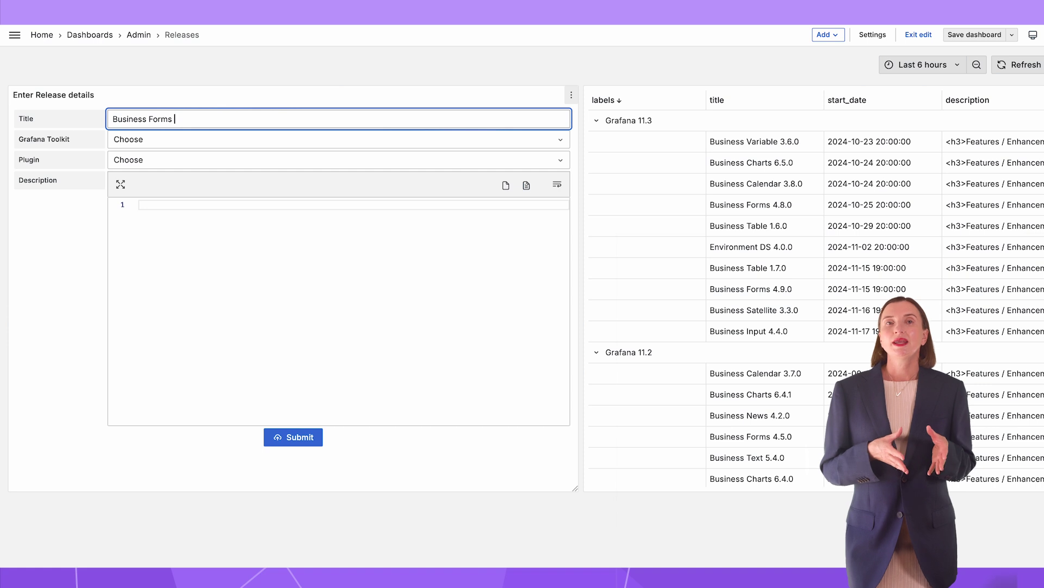
text(5.0.0)
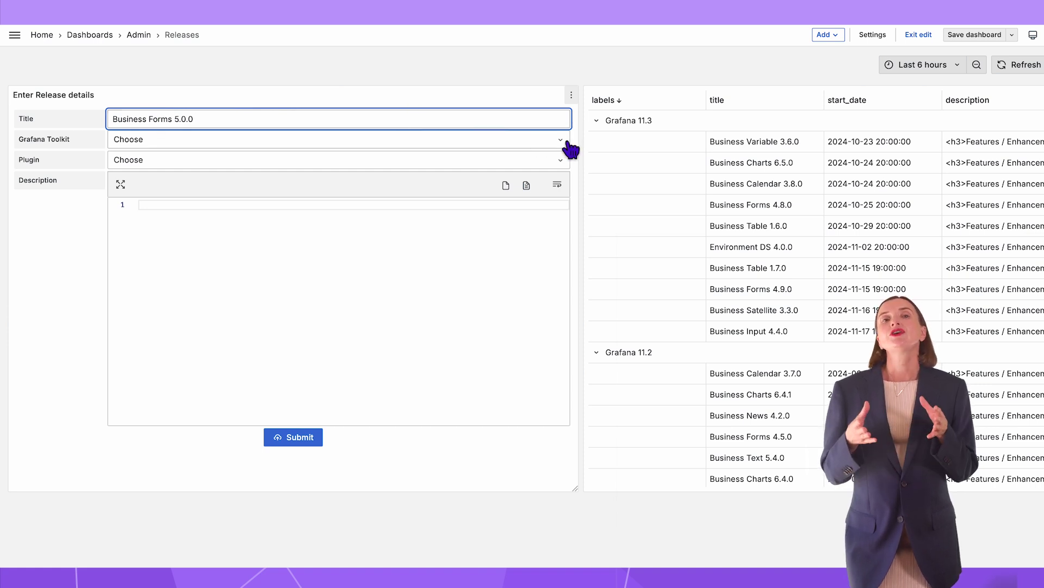
click(566, 142)
scroll(561, 208, down, 3)
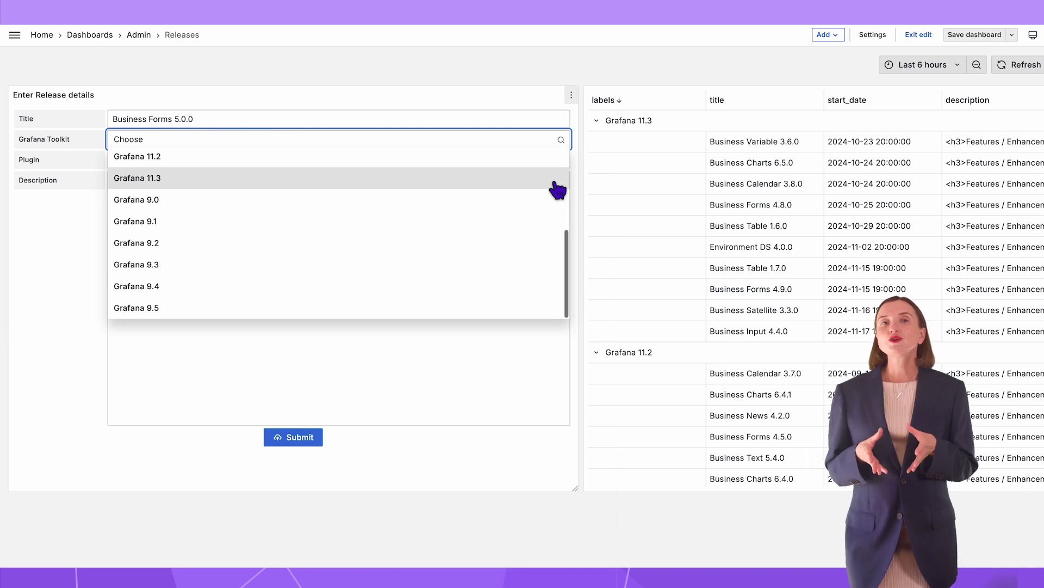
click(557, 180)
click(562, 161)
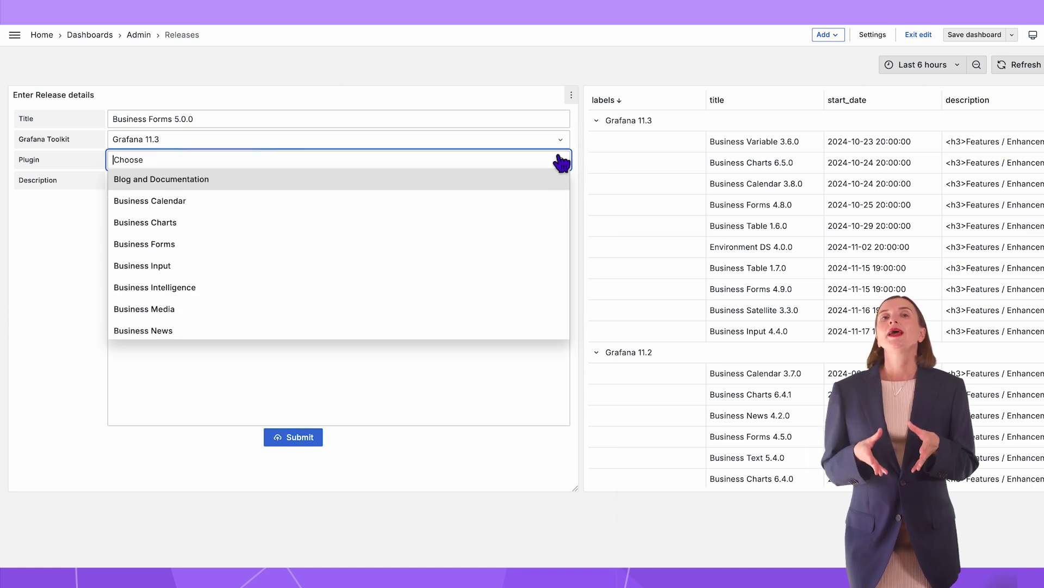
click(562, 253)
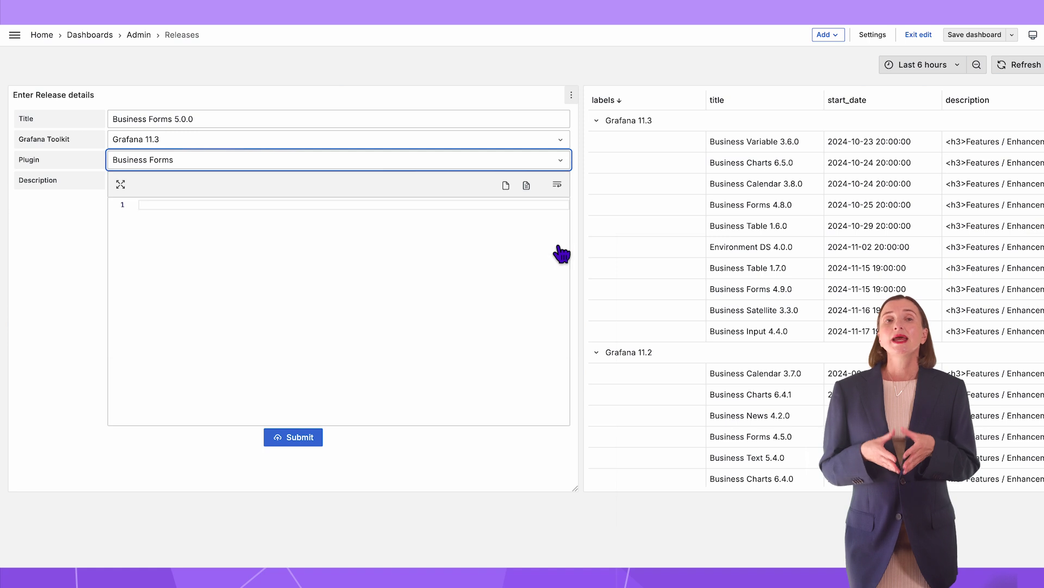
click(163, 206)
text(<h3>Feature)
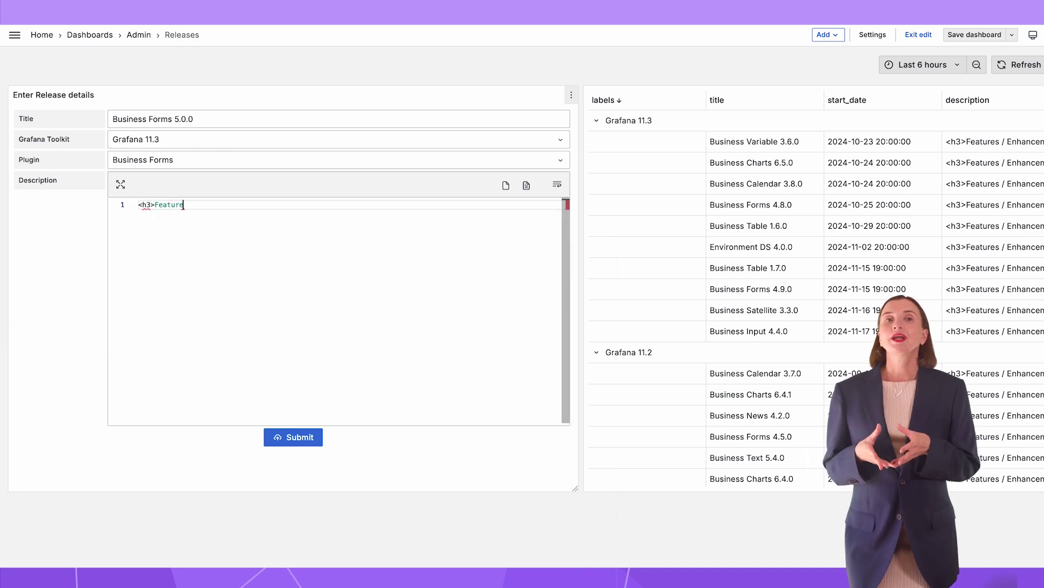
text(s/Enhancements</h3>)
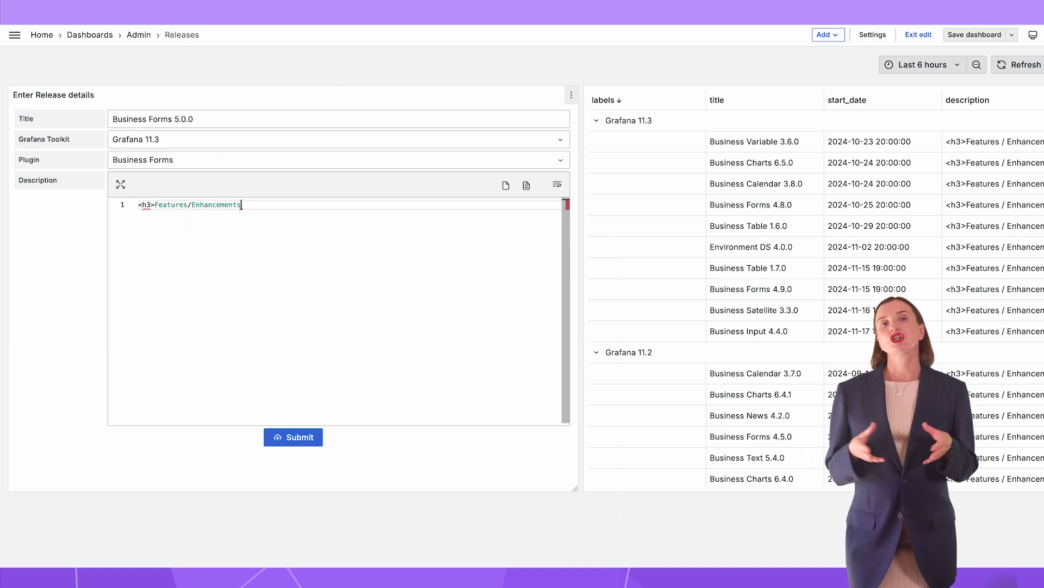
Step: Submit and confirm the new release, then expand the Grafana 11.3 group in the table
click(293, 437)
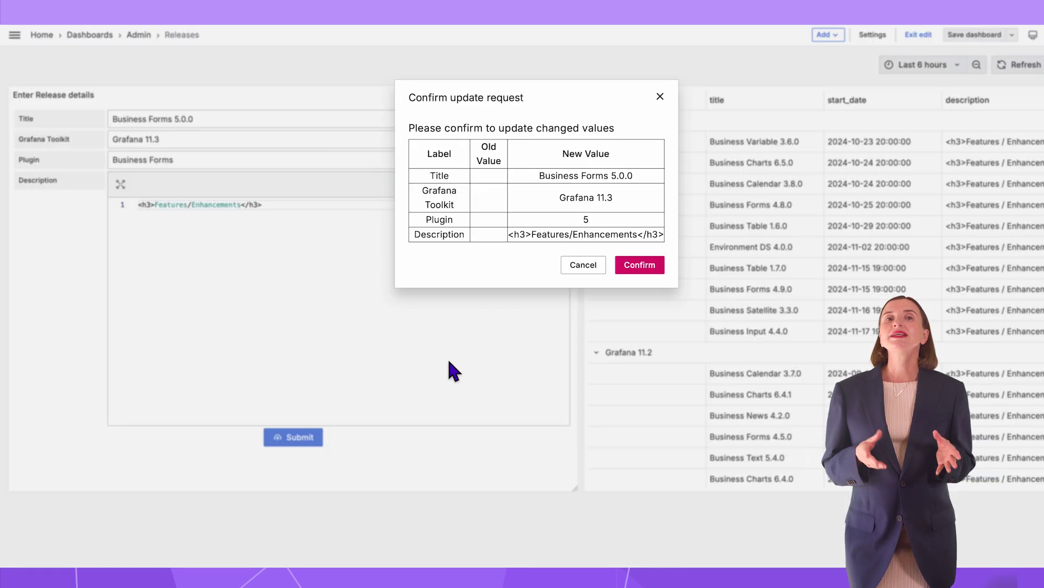
click(642, 267)
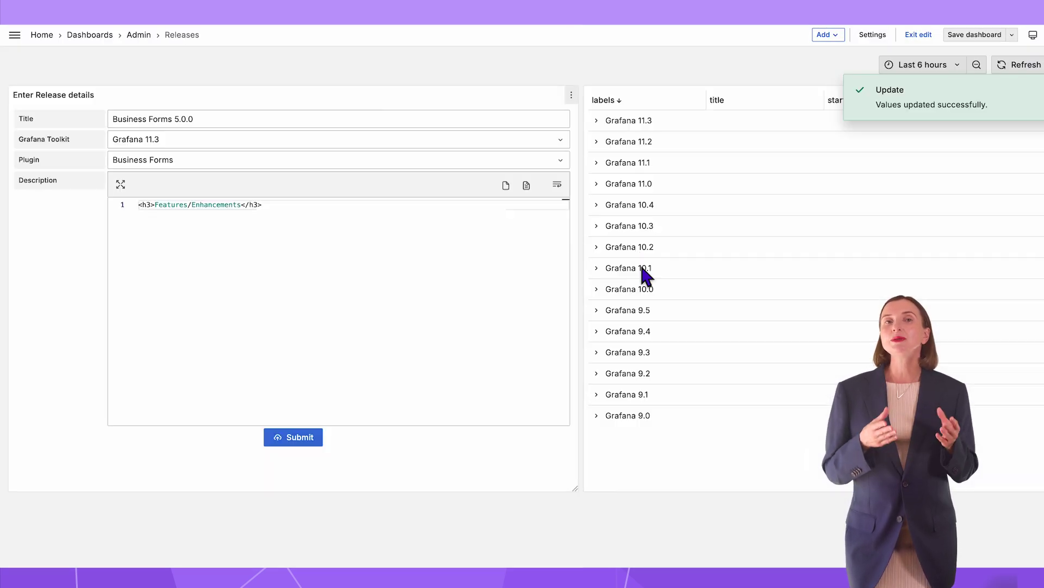
click(598, 121)
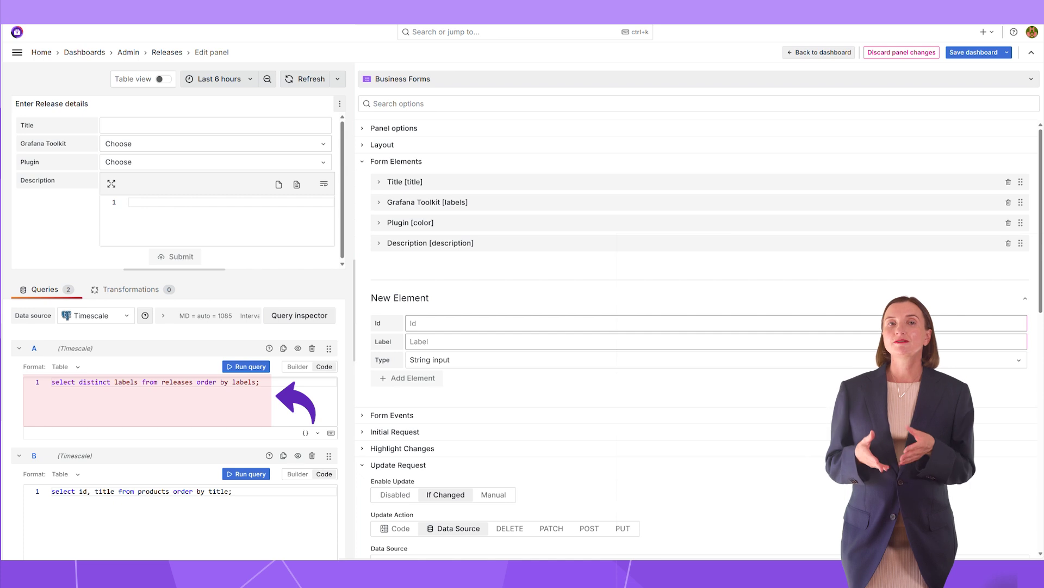
Step: Try the Grafana version and plugin dropdowns, then expand the Grafana Toolkit [labels] element's settings
click(215, 143)
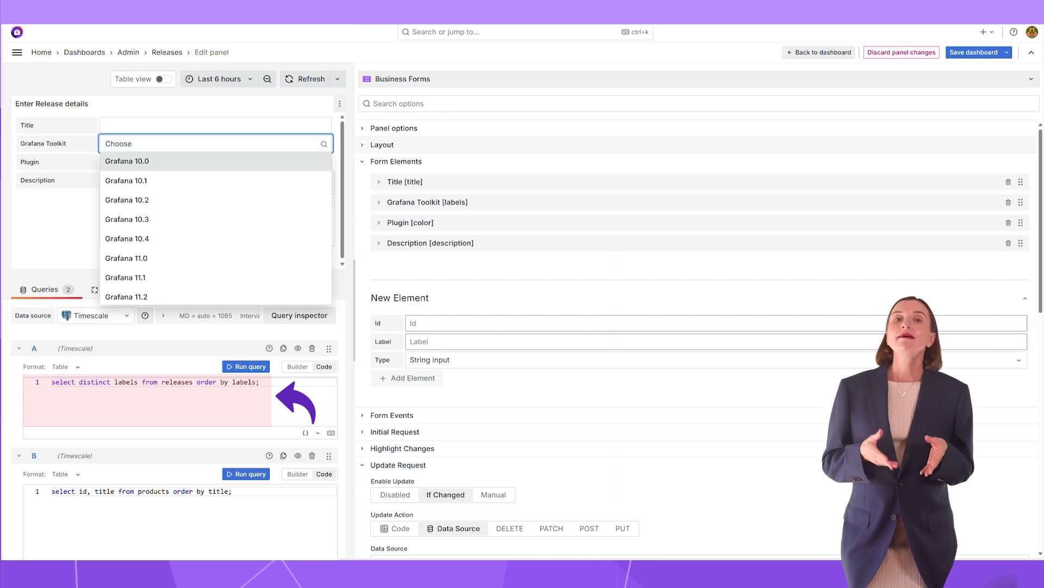
click(215, 161)
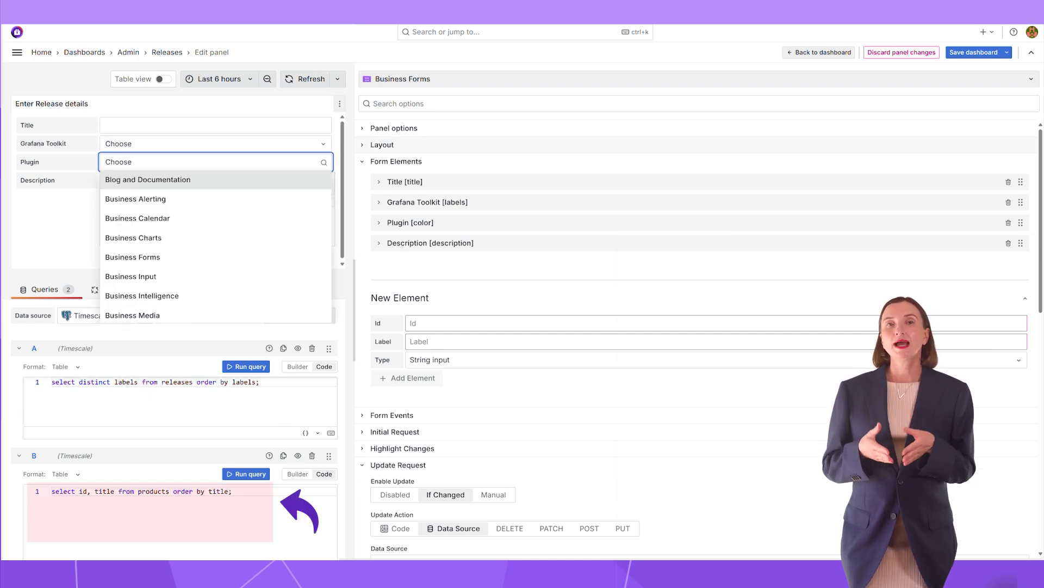
key(Escape)
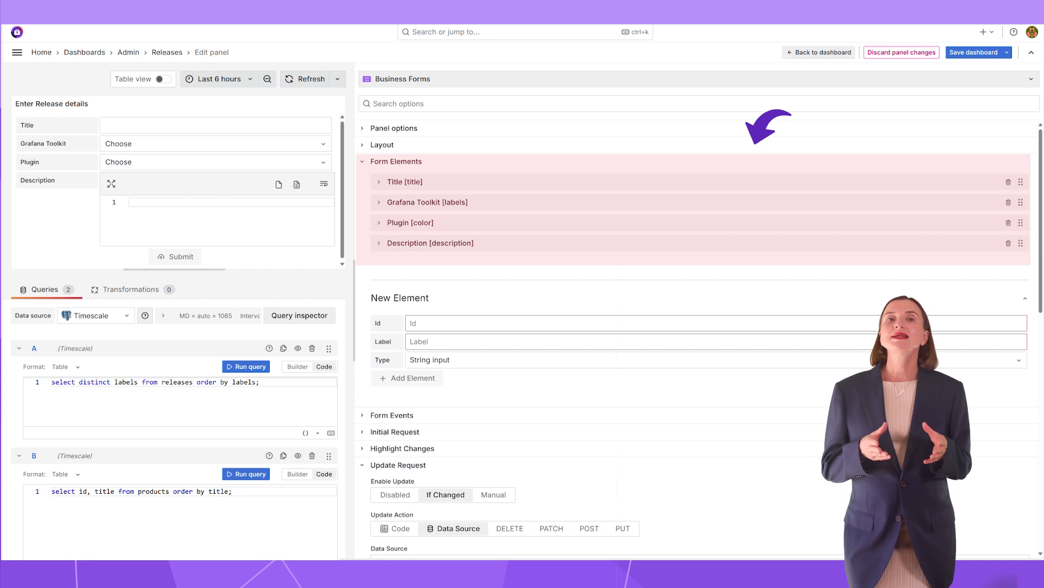
click(379, 181)
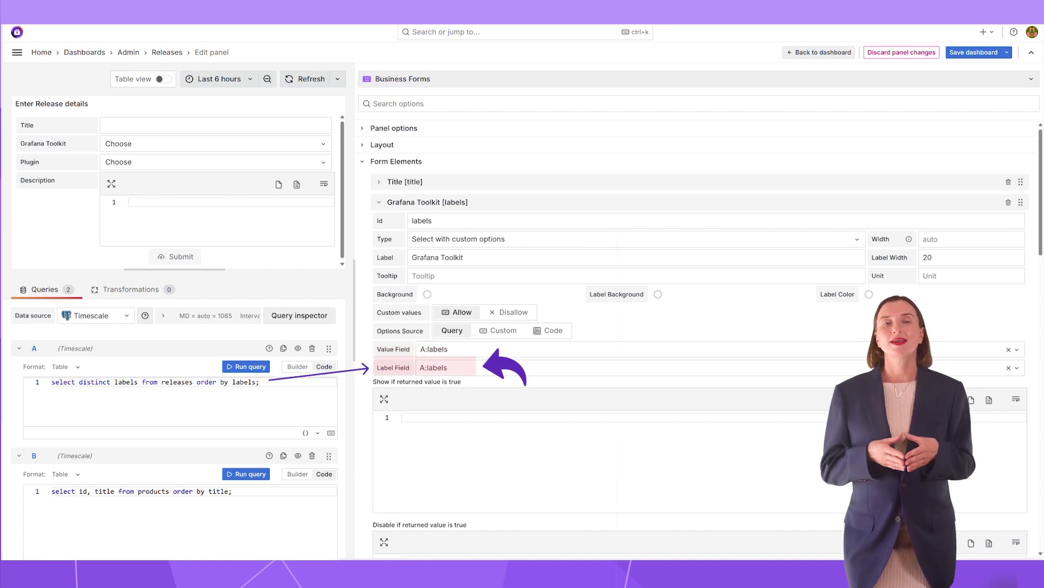
Step: Collapse the Grafana Toolkit [labels] element and expand the Plugin [color] element's settings
click(379, 201)
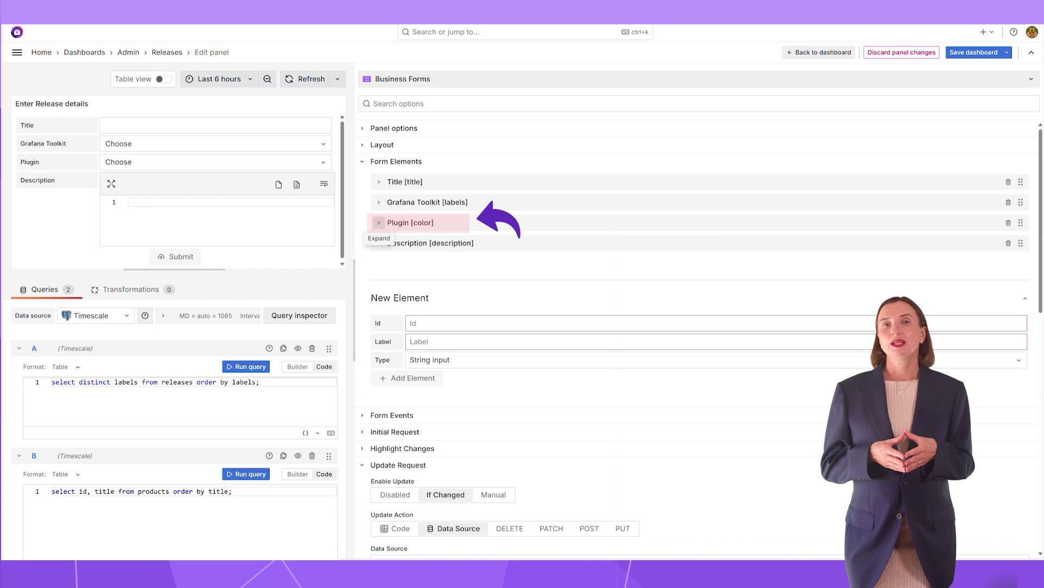
click(379, 223)
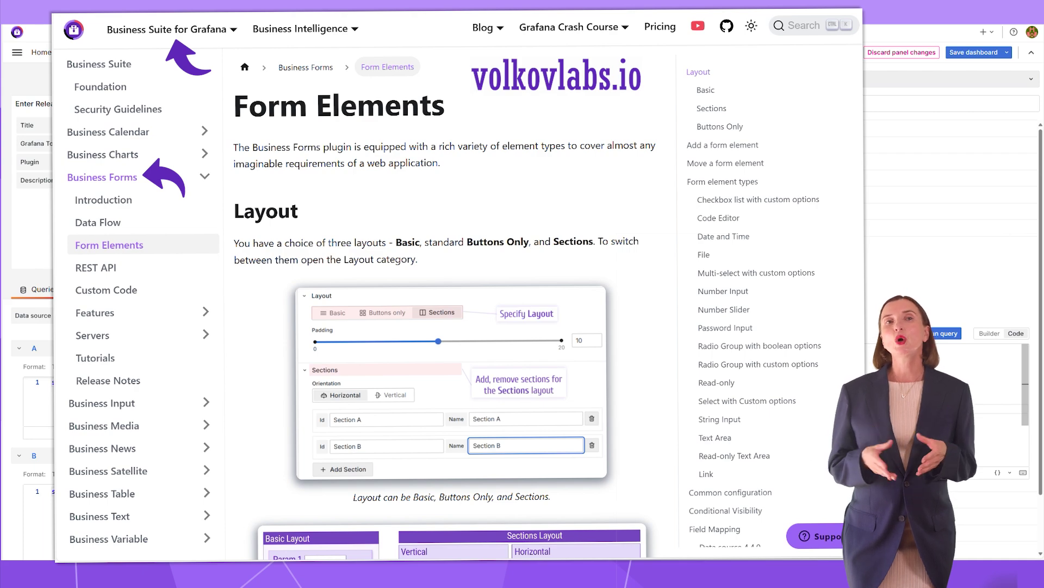
Step: Scroll down the Form Elements documentation page to the Form element types section
scroll(447, 326, down, 8)
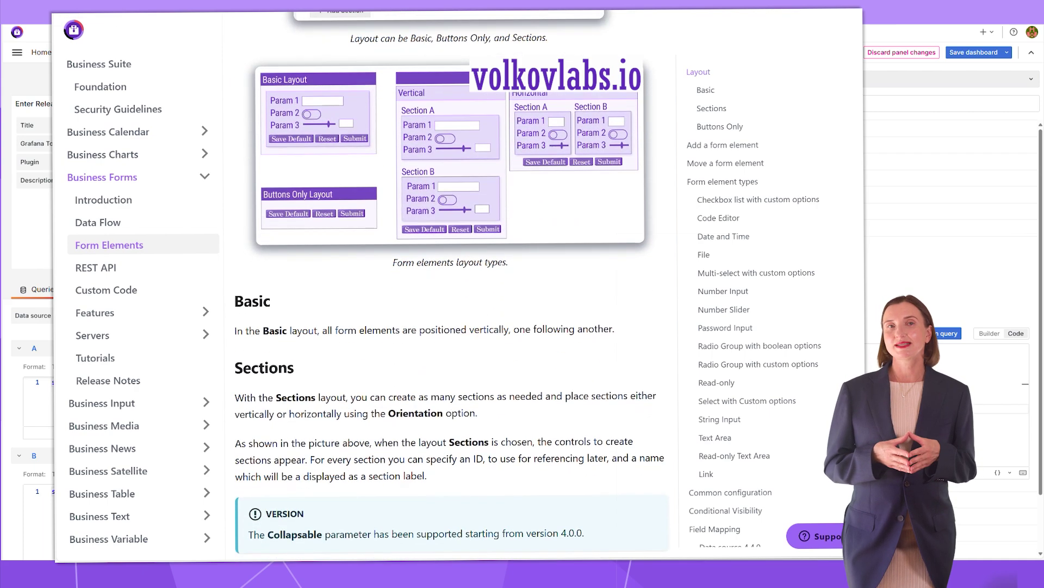
scroll(446, 326, down, 9)
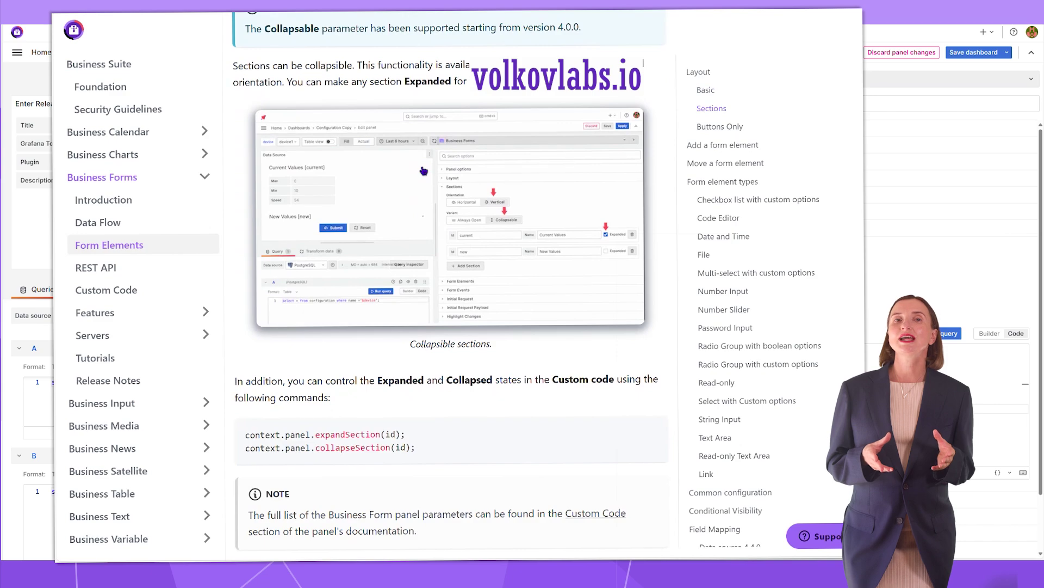
scroll(446, 326, down, 14)
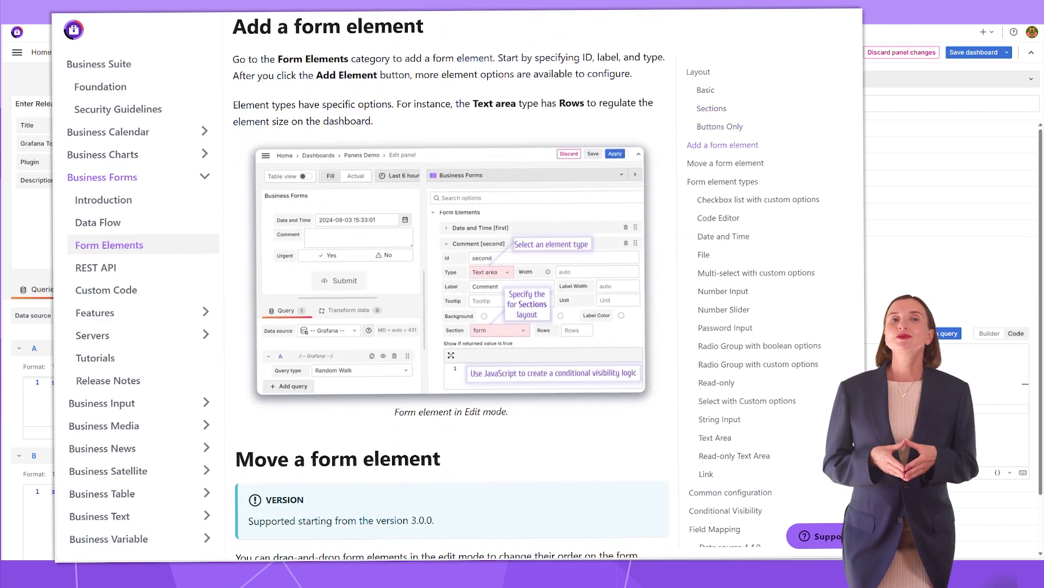
scroll(446, 327, down, 13)
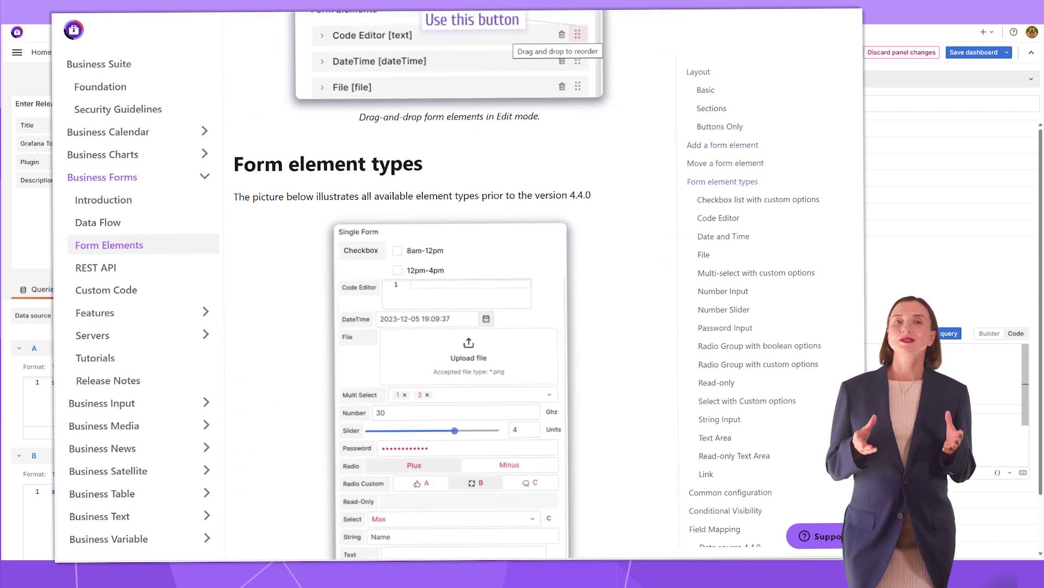